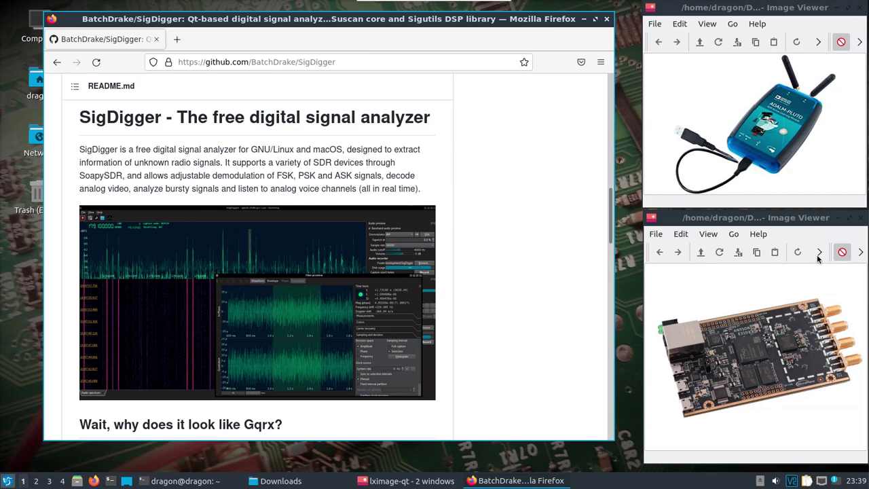
Close the second Image Viewer window that shows the bare circuit board.
key("ctrl+w")
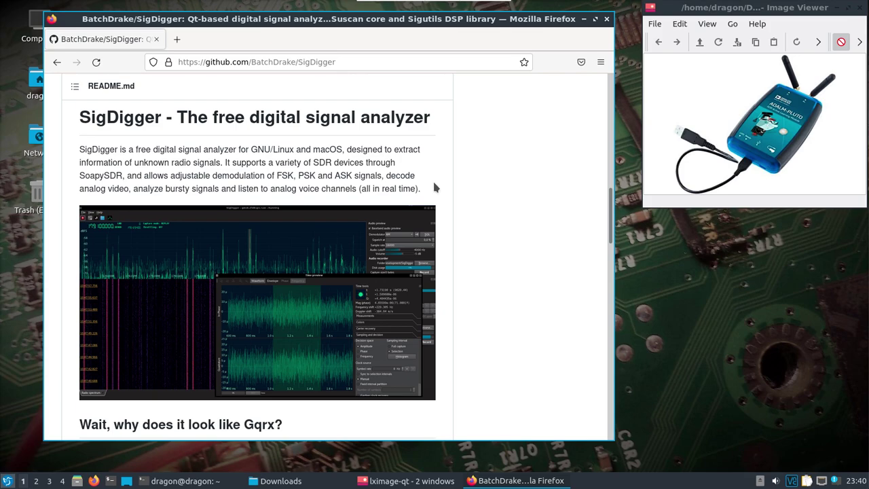
left_click(174, 479)
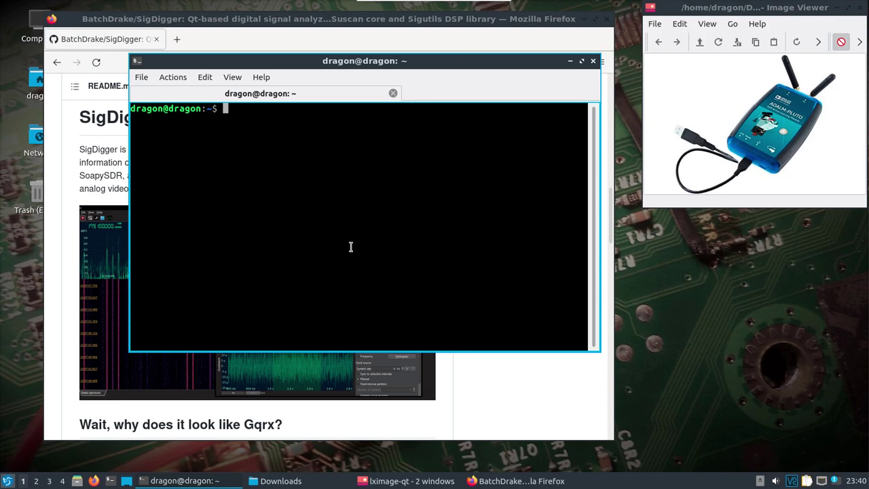
type("ssh root@192")
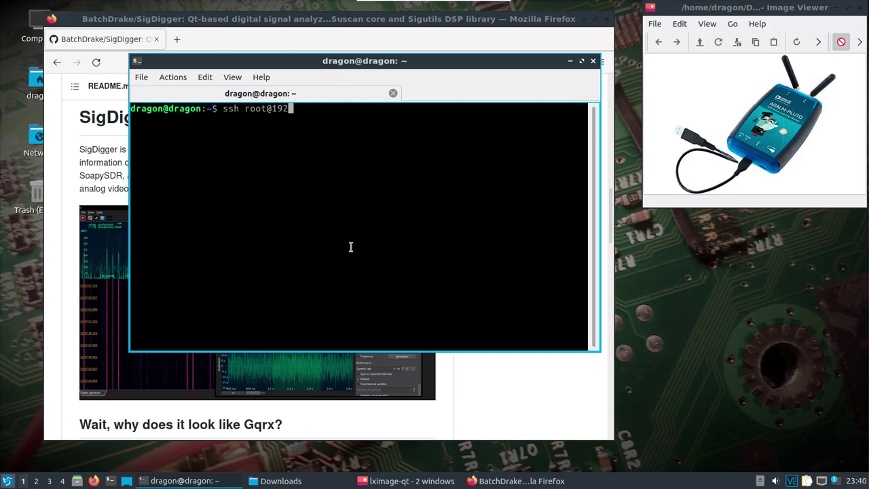
type(".168.0.101")
key("Return")
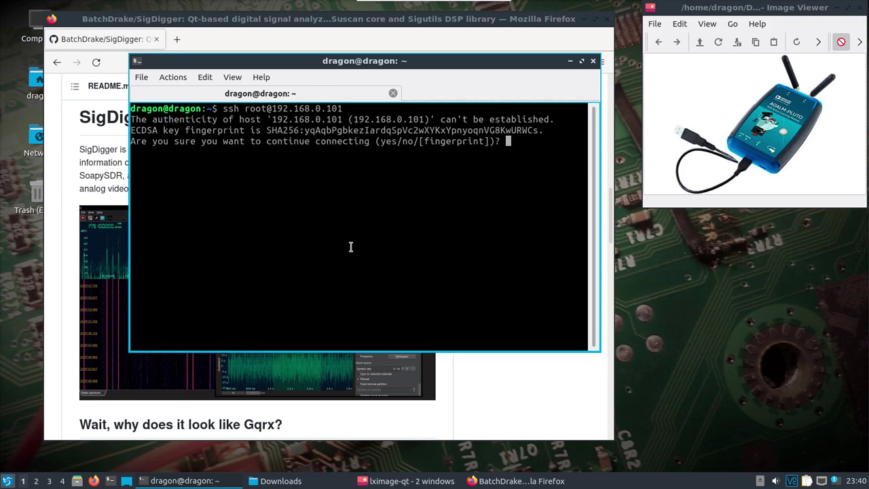
type("yes")
key("Return")
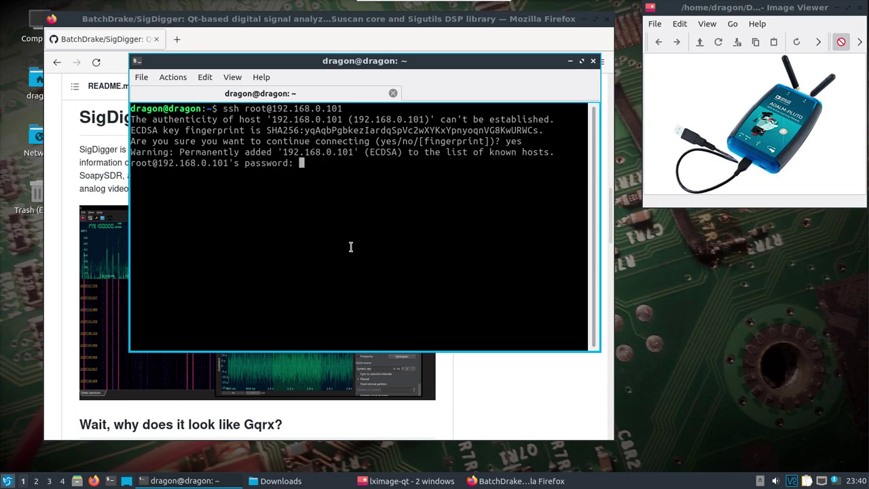
key("Return")
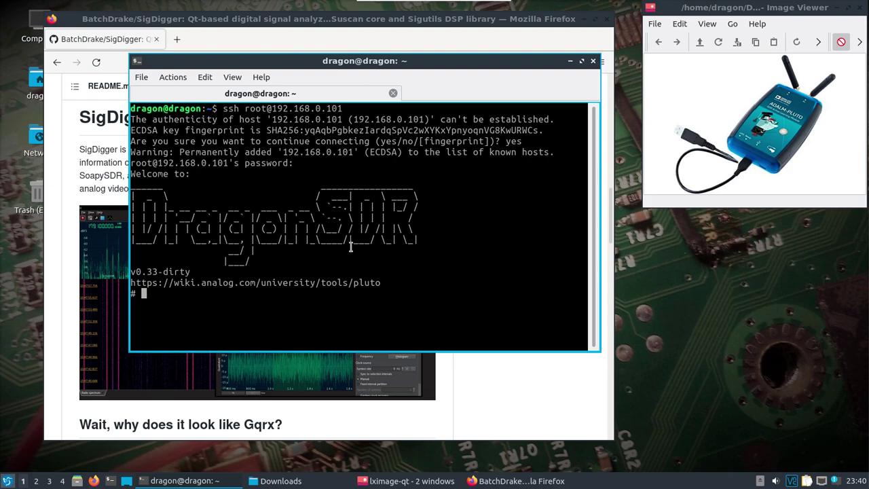
List the Pluto's home files and launch retrogram-plutosdr.arm, showing 100 MHz at 10 Msps.
type("ls")
key("Return")
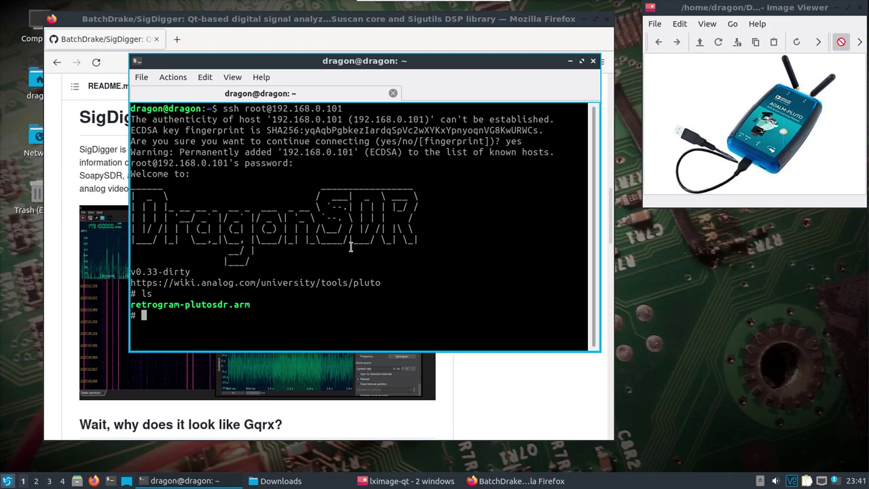
type("./r")
key("Tab")
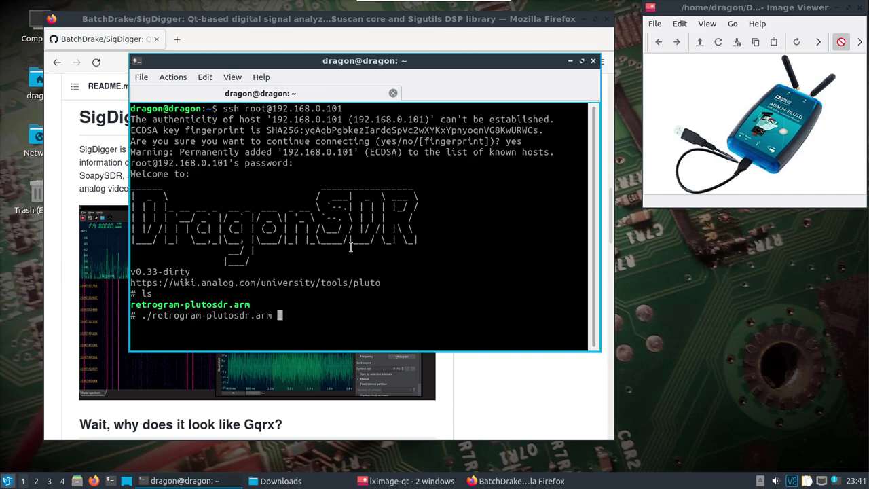
key("Return")
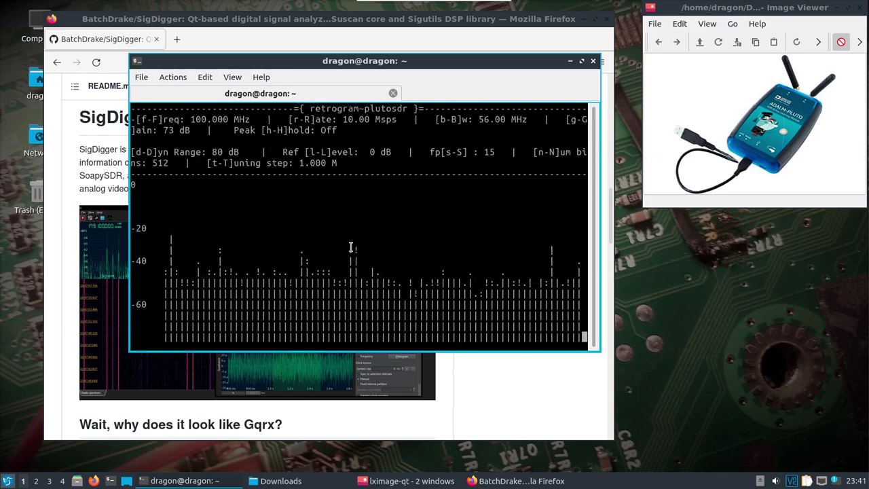
Maximize the terminal, lower retrogram to 95 MHz, and toggle peak hold on then off.
double_click(241, 62)
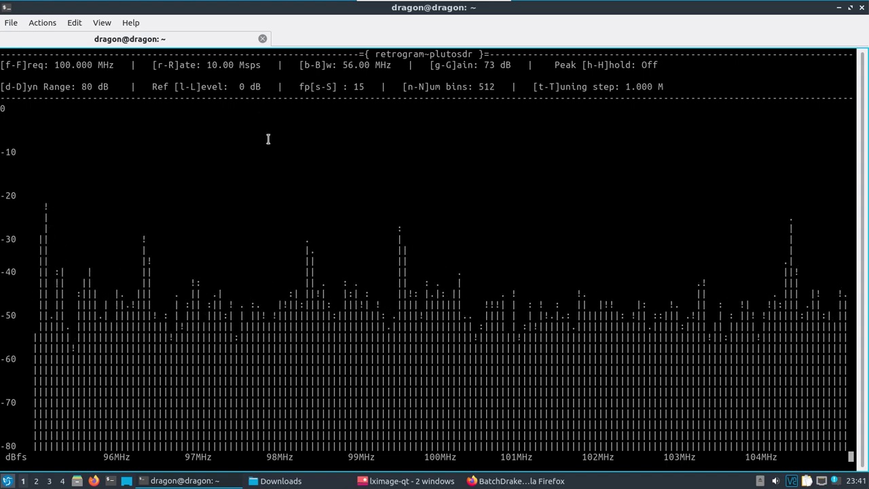
key("f")
key("f")
key("f")
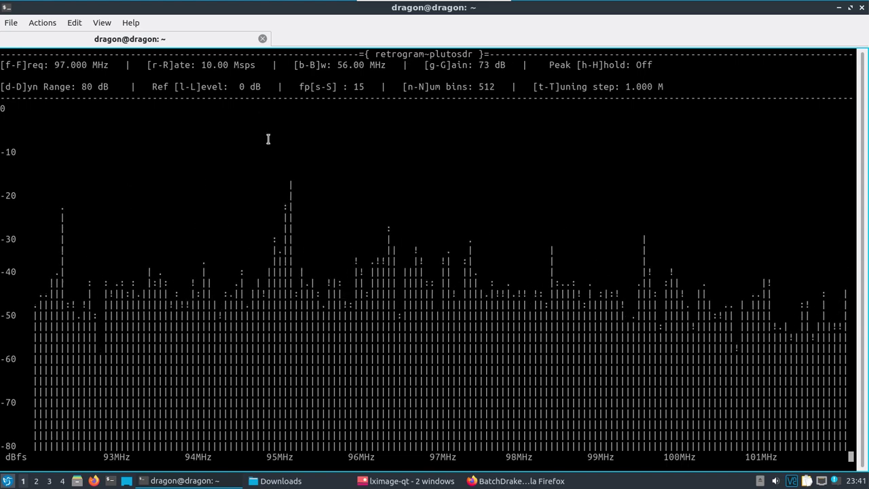
key("f")
key("f")
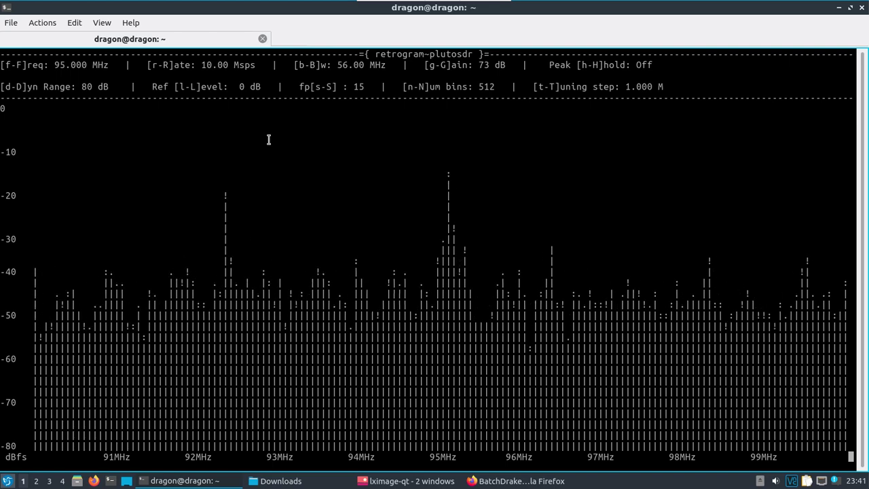
key("h")
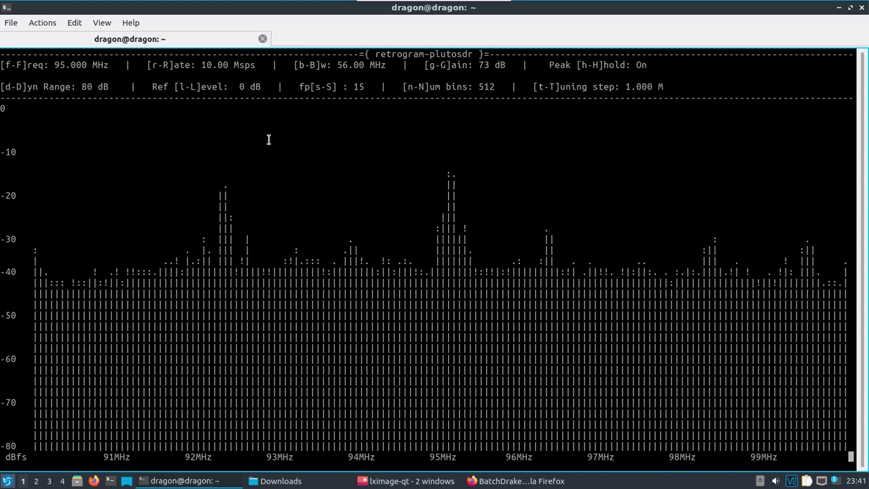
key("h")
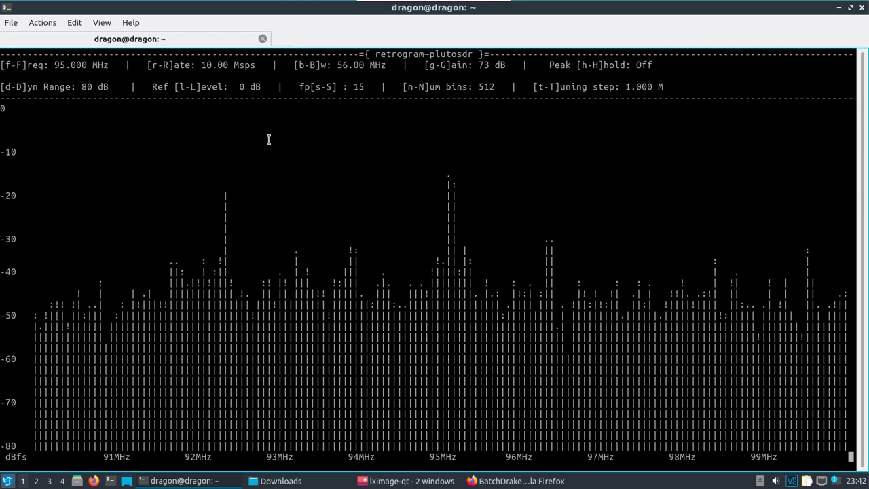
Quit retrogram and restore the terminal to a smaller window moved up and right.
key("q")
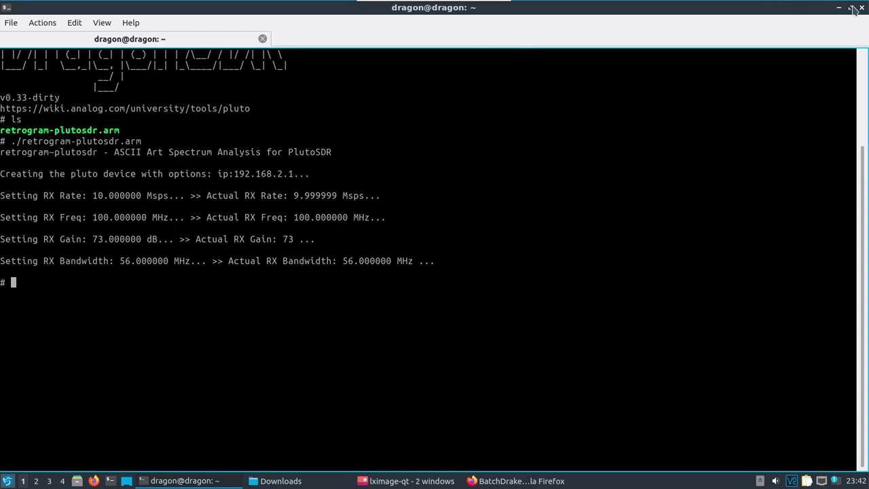
left_click(853, 8)
left_click_drag(323, 63, 351, 49)
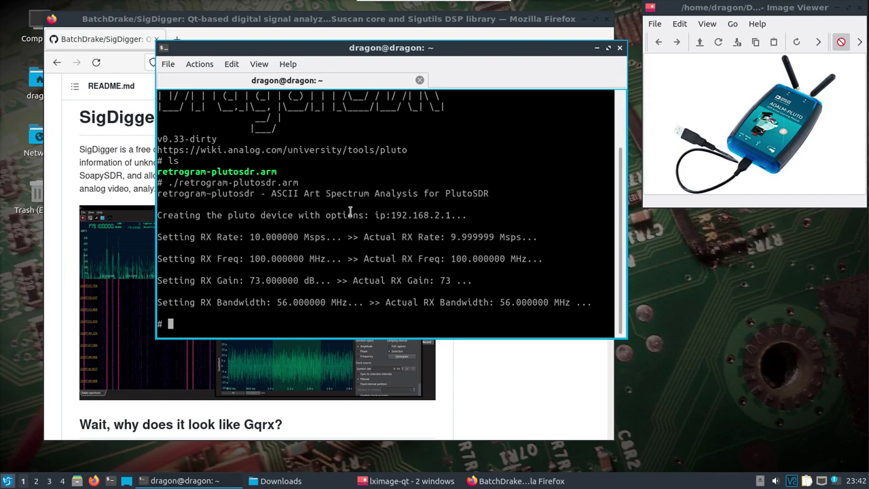
type("suscli")
key("BackSpace")
key("BackSpace")
key("BackSpace")
key("BackSpace")
key("BackSpace")
key("BackSpace")
key("BackSpace")
Print .suscan/config/sources.xml, showing the PlutoSDR 250 ksps profile at 433 MHz.
type("cat")
key("Tab")
key("Tab")
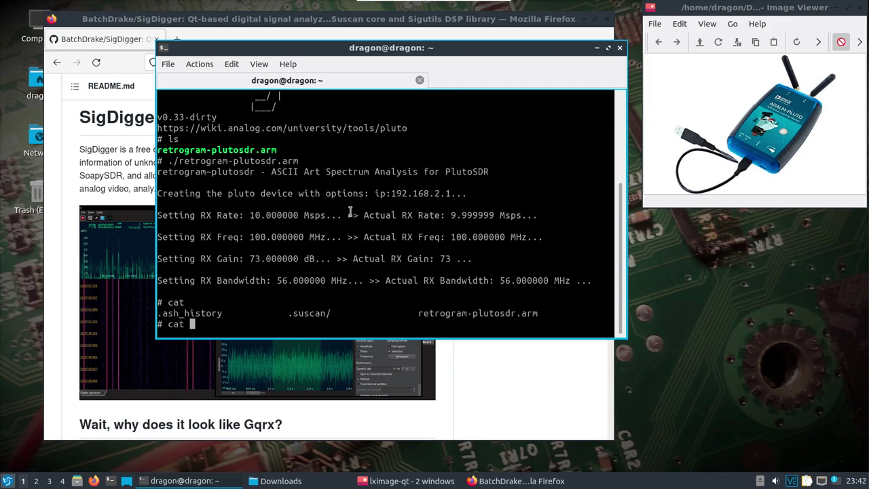
type(".")
key("Tab")
key("Tab")
key("Tab")
key("Tab")
type("s")
key("Tab")
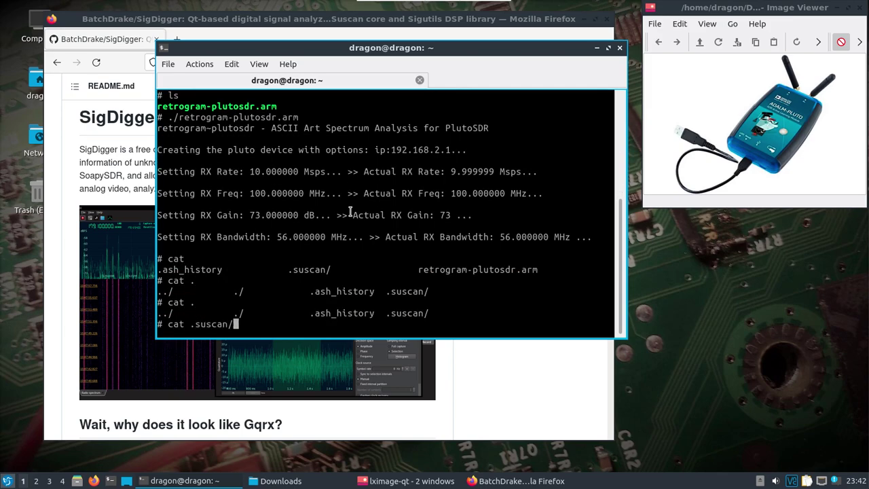
type("c")
key("Tab")
type("s")
key("Tab")
key("Return")
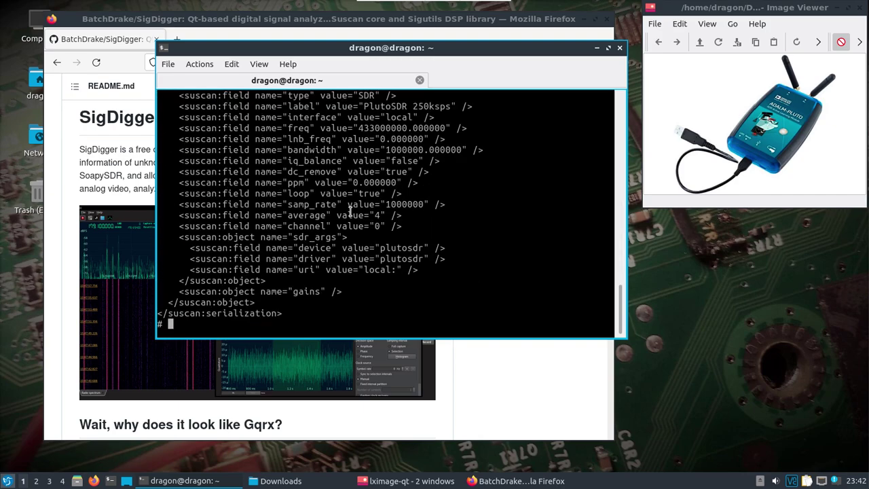
Review the sources.xml listing, then begin typing 'suscli devserv if=' at the Pluto prompt.
scroll(351, 210, "up", 15)
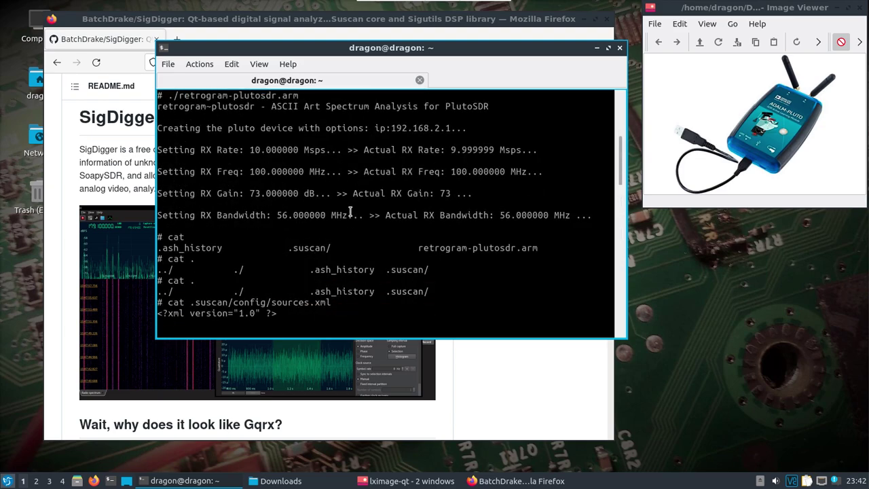
scroll(350, 212, "down", 15)
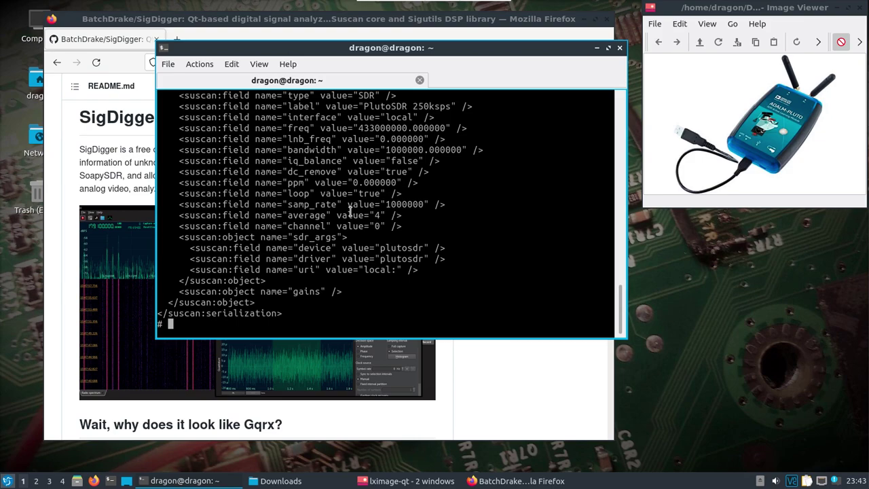
type("suscli devserv if=0")
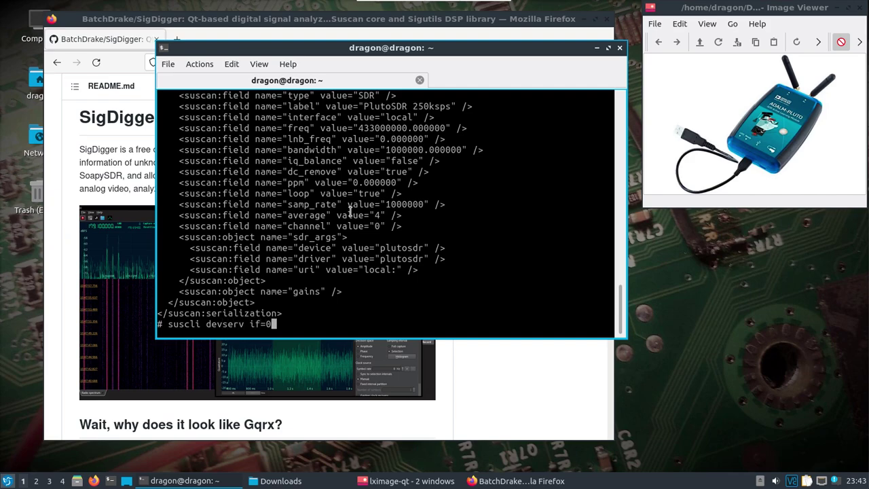
type("0.0")
Run suscli devserv if=0.0.0.0, serving ports 28001–28003, then shift and narrow the terminal.
key("BackSpace")
key("BackSpace")
key("BackSpace")
type(".0.0.0")
key("Return")
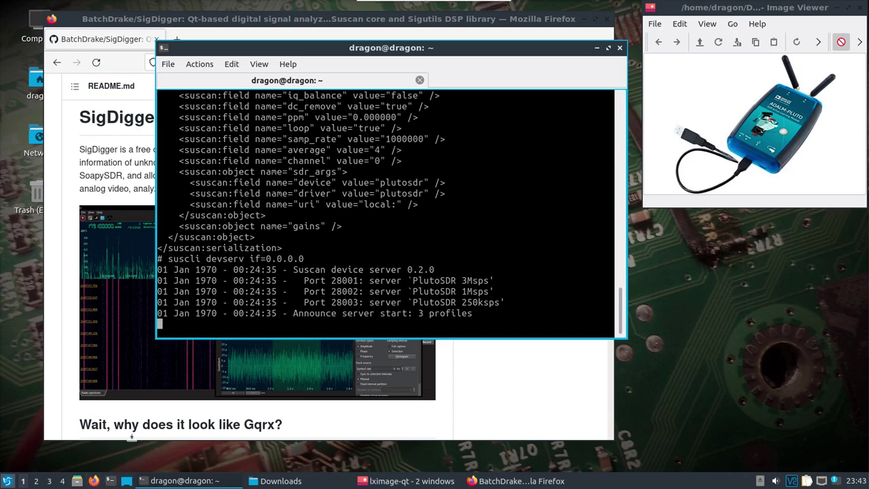
left_click_drag(368, 49, 583, 168)
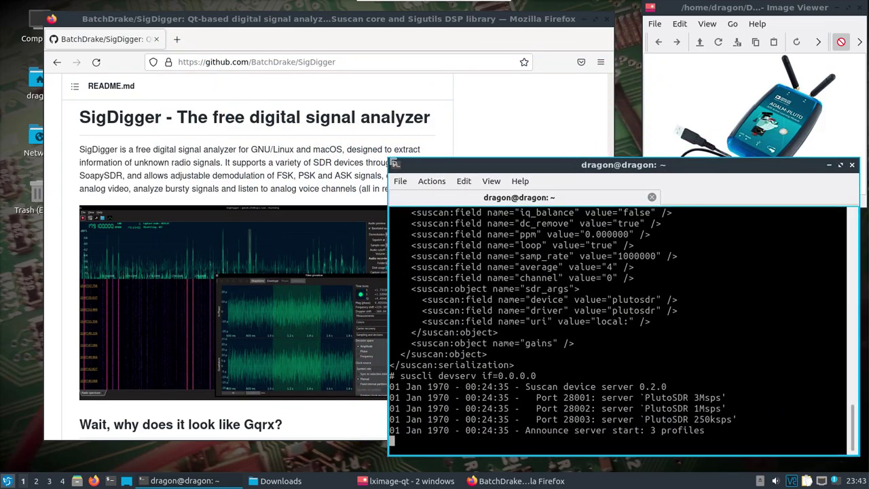
left_click_drag(388, 159, 460, 159)
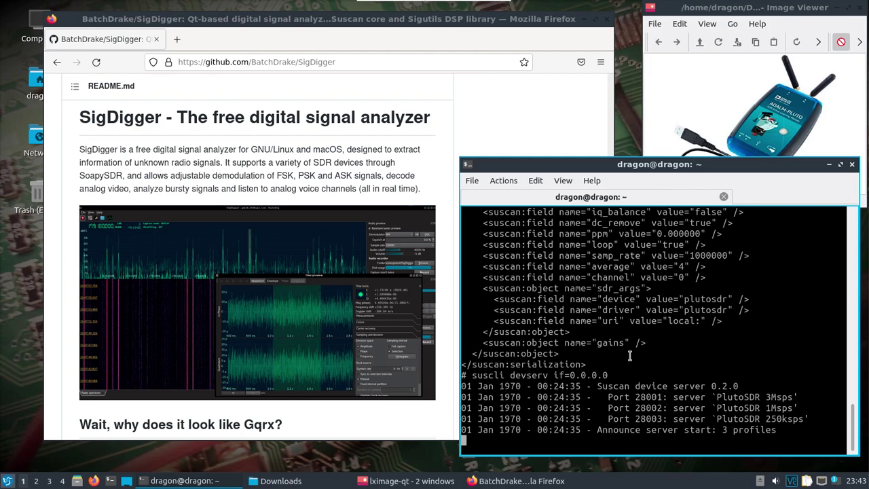
Minimize Firefox and launch SigDigger from the applications menu.
left_click(588, 19)
left_click(7, 481)
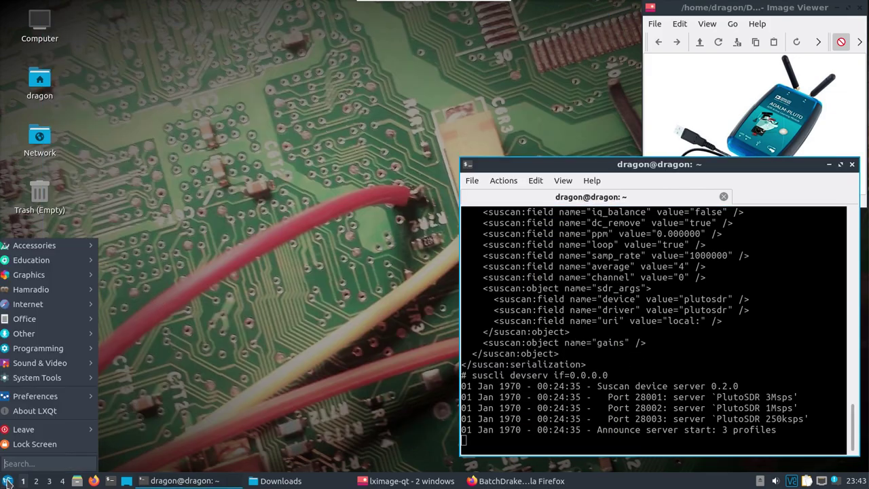
mouse_move(33, 291)
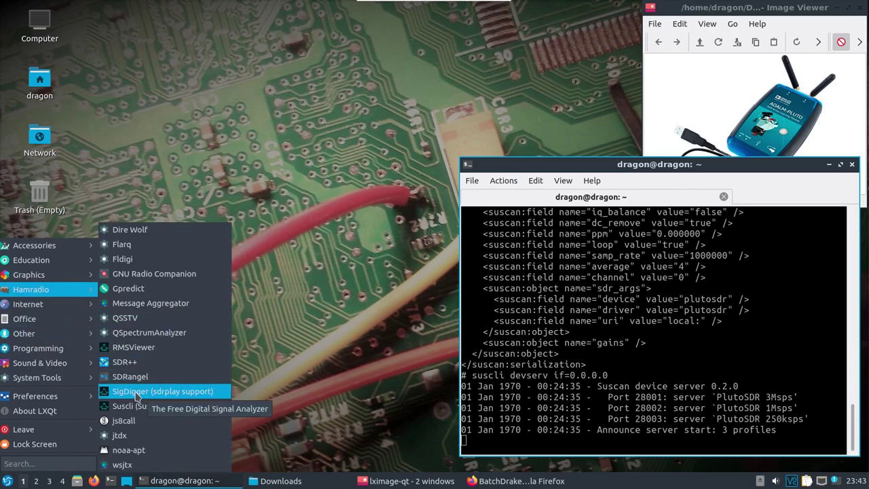
left_click(149, 397)
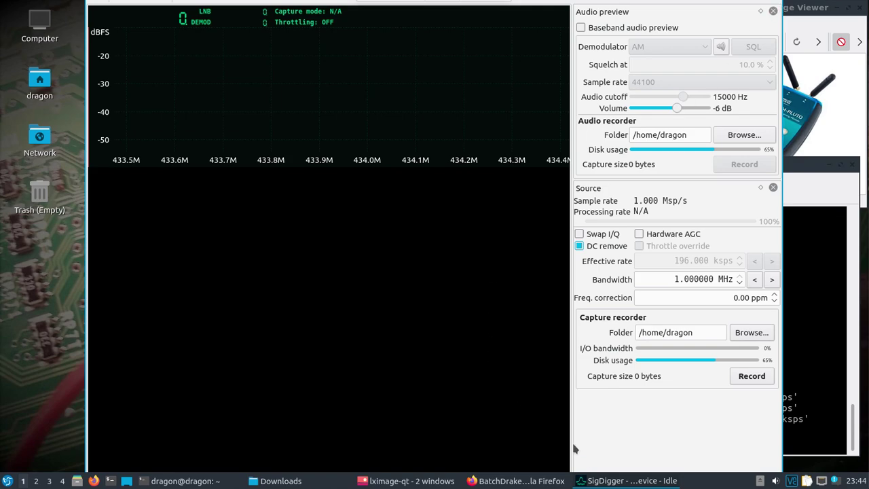
Shrink SigDigger and place it left, set the narrowed terminal beside it, SigDigger in front.
right_click(610, 481)
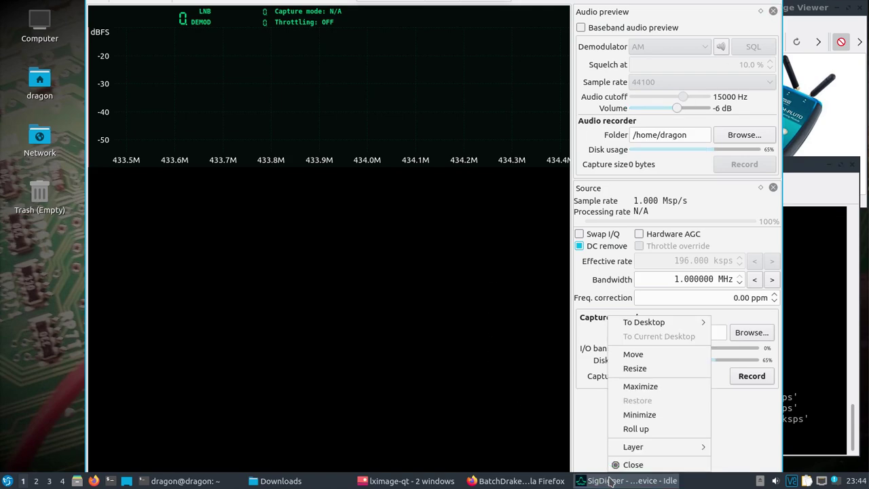
left_click(645, 369)
left_click(682, 393)
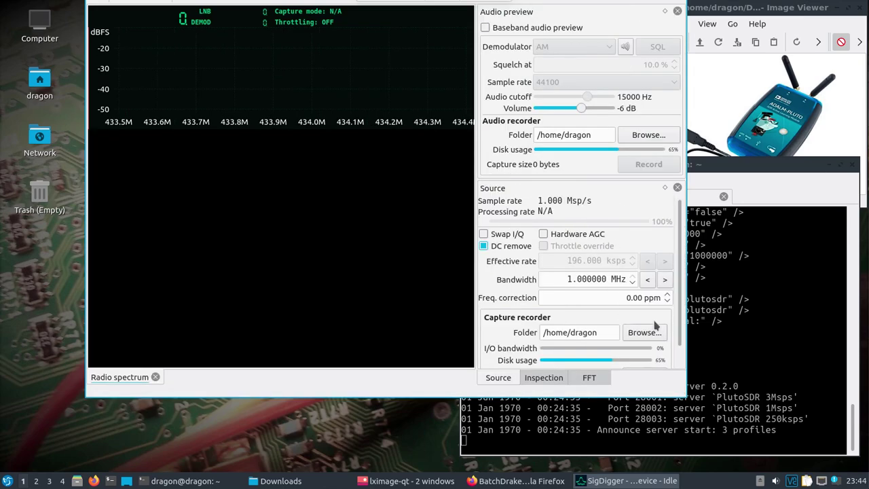
left_click_drag(549, 10, 578, 56)
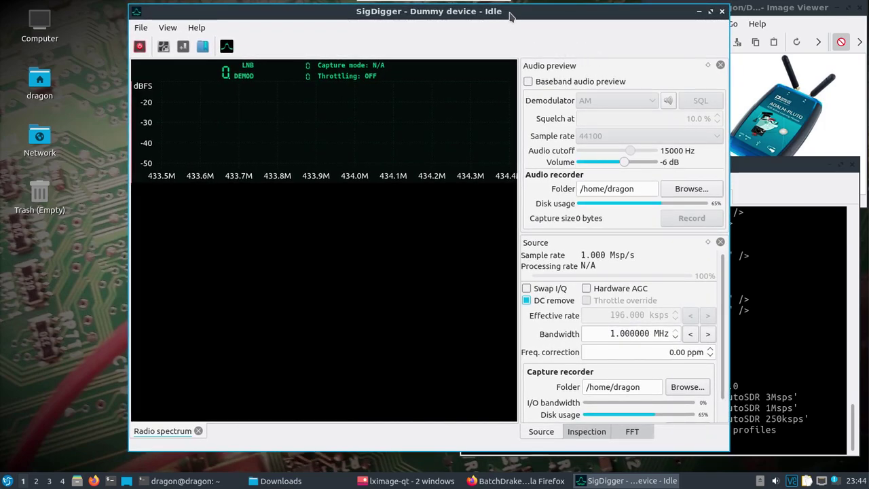
left_click_drag(510, 17, 397, 19)
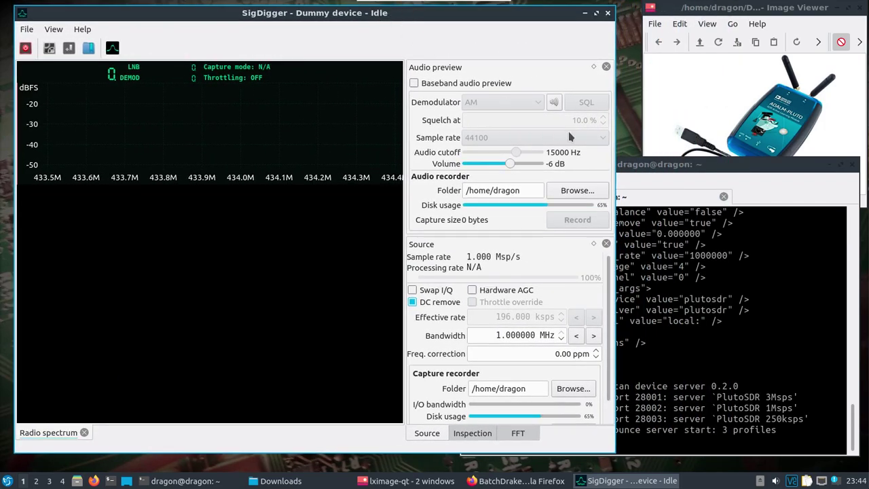
left_click_drag(648, 165, 657, 156)
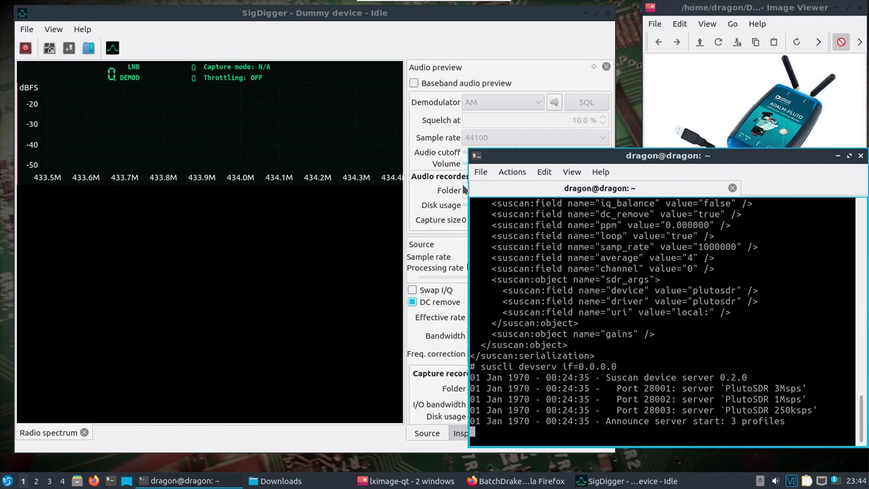
left_click_drag(468, 190, 520, 188)
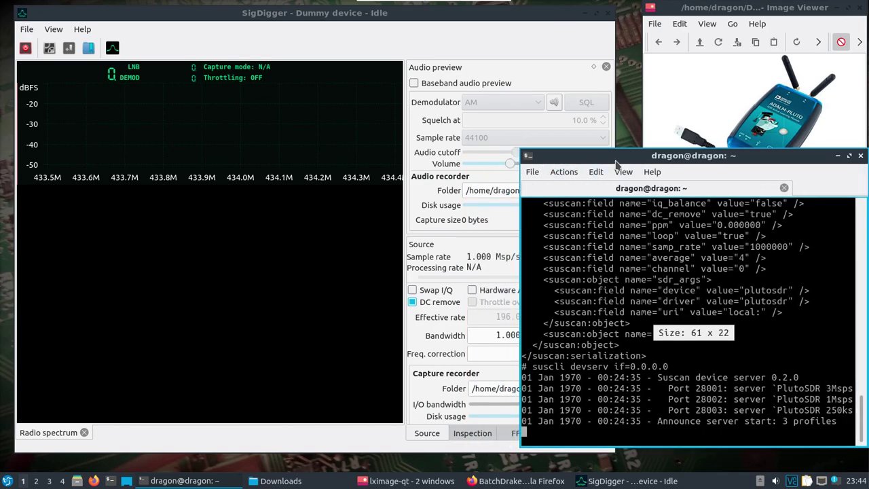
left_click_drag(620, 155, 623, 112)
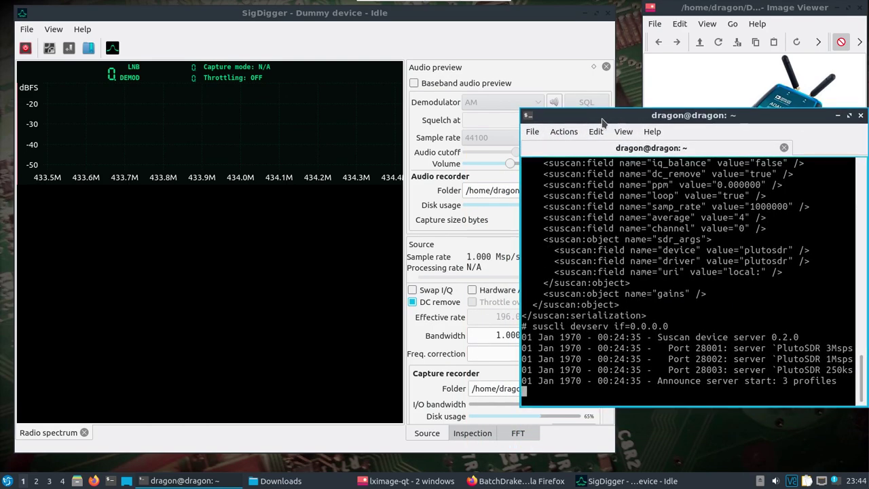
left_click(356, 15)
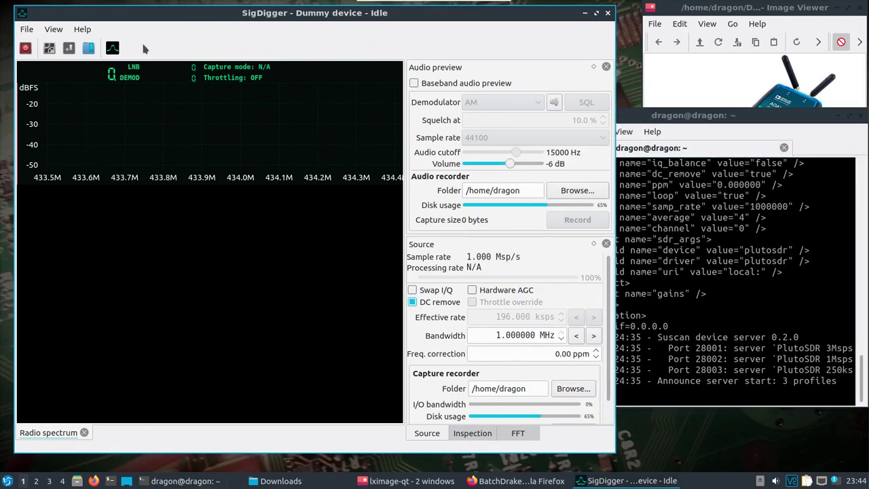
In Settings, set analyzer type to Remote with host 192.168.0.101 on port 28001.
left_click(49, 49)
left_click(246, 206)
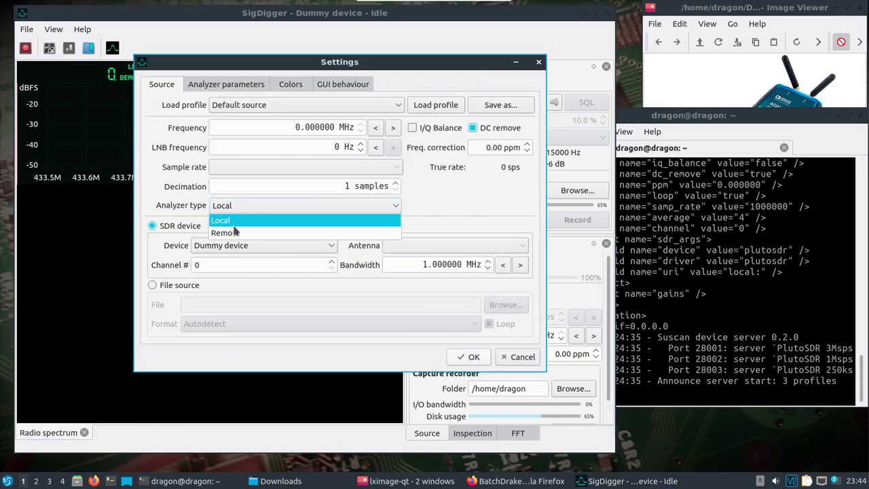
left_click(234, 232)
left_click_drag(241, 283, 197, 286)
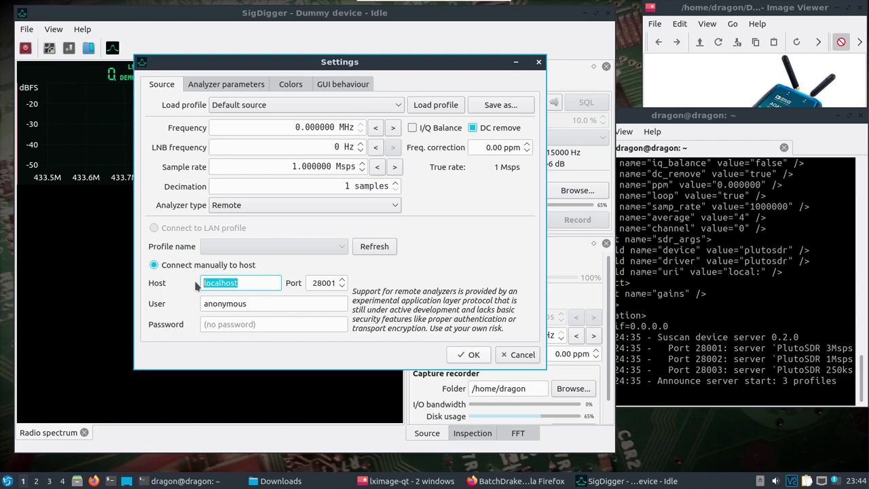
type("192.168.0.101")
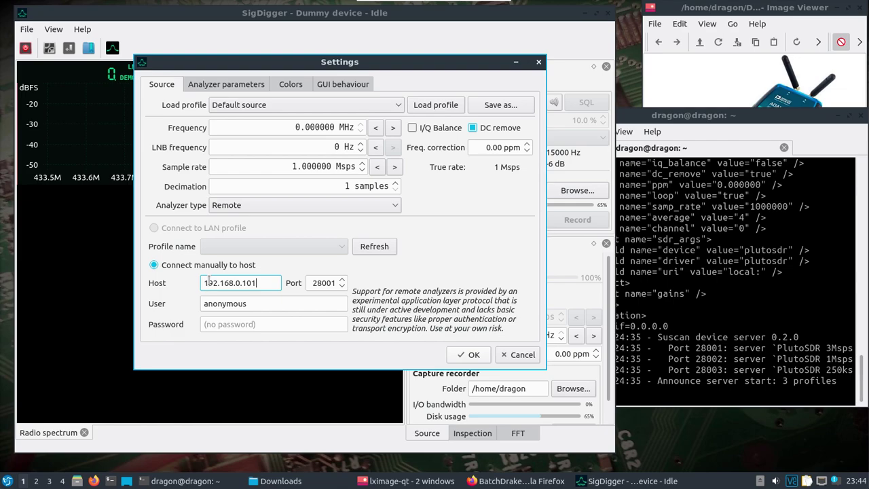
Confirm the remote settings, start capture, tune down to 121.92 MHz, and check the server log.
left_click(468, 355)
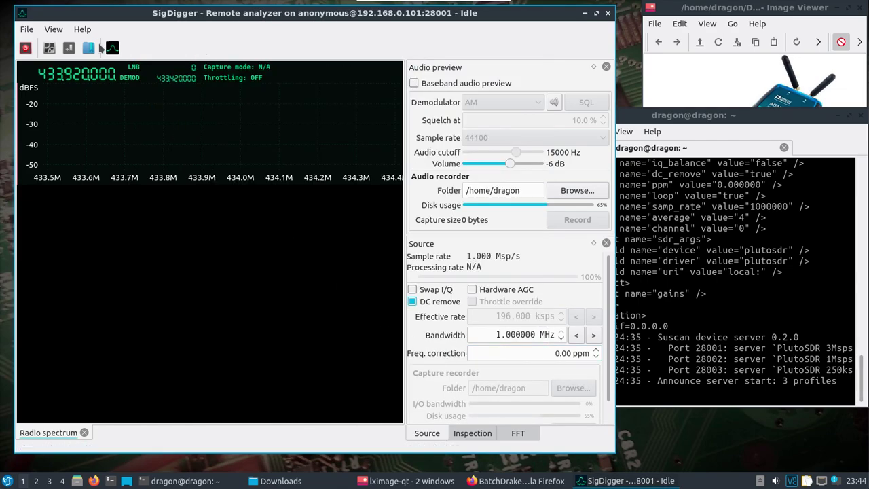
left_click(25, 47)
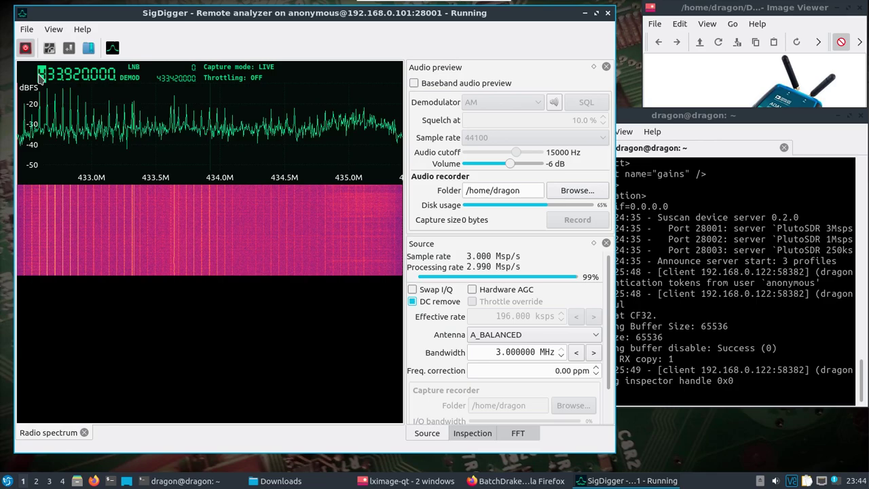
scroll(41, 76, "down", 3)
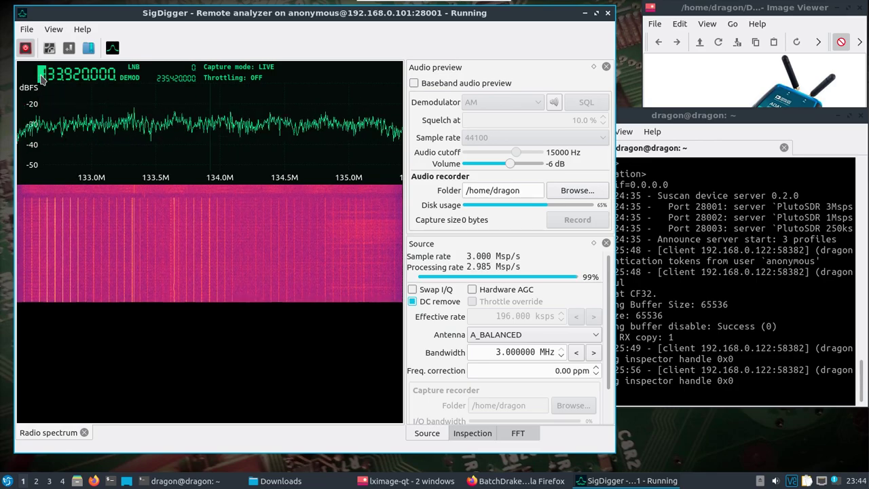
scroll(41, 78, "down", 1)
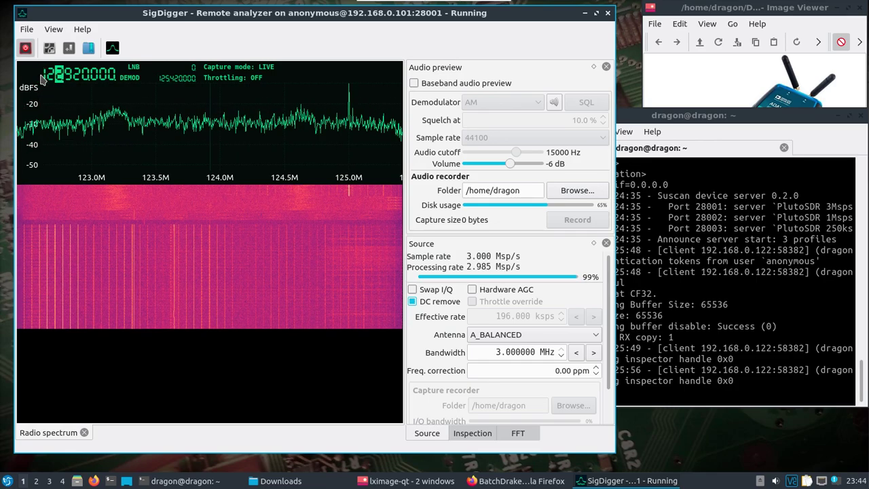
scroll(59, 75, "down", 2)
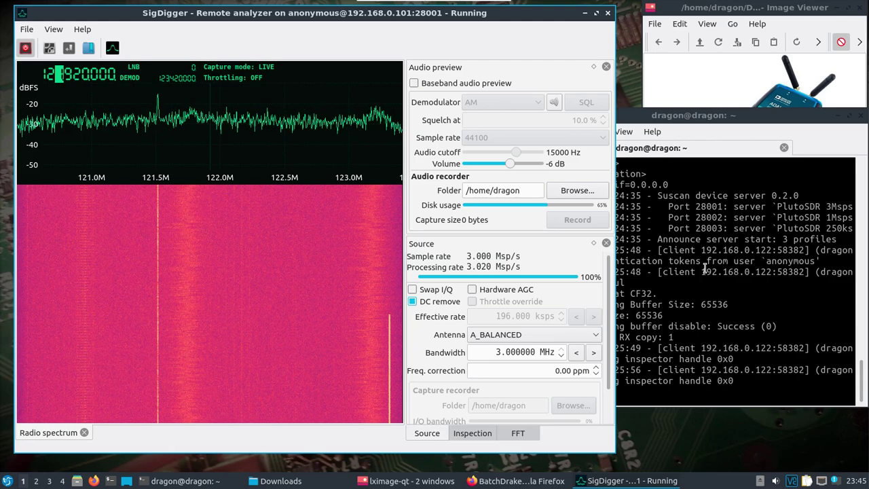
left_click(705, 268)
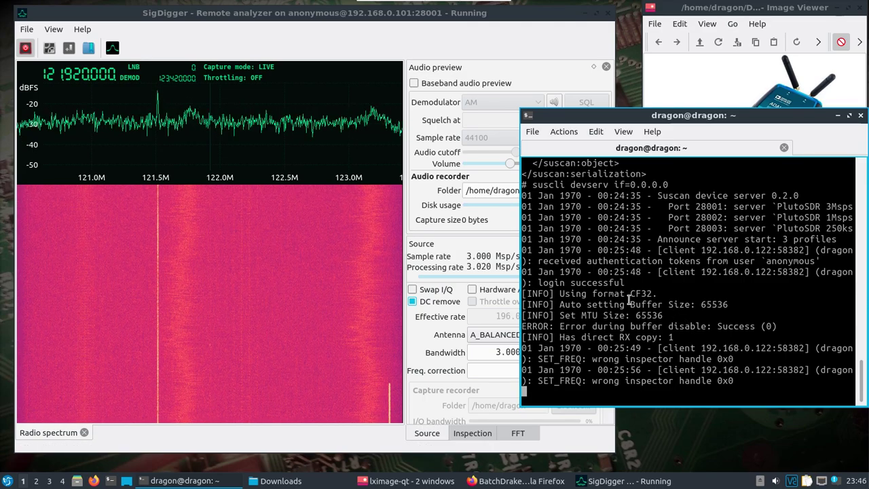
Stop capturing and switch the remote analyzer source's port from 28001 to 28003.
left_click(25, 49)
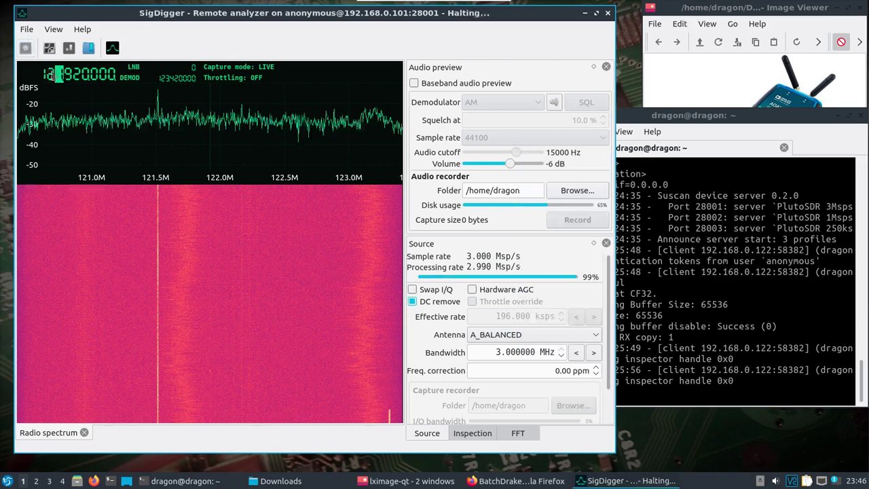
left_click(49, 47)
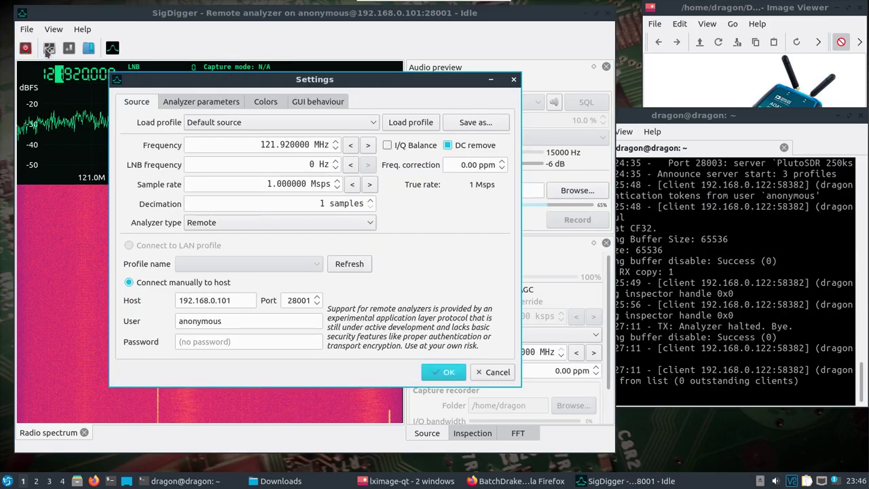
left_click(303, 303)
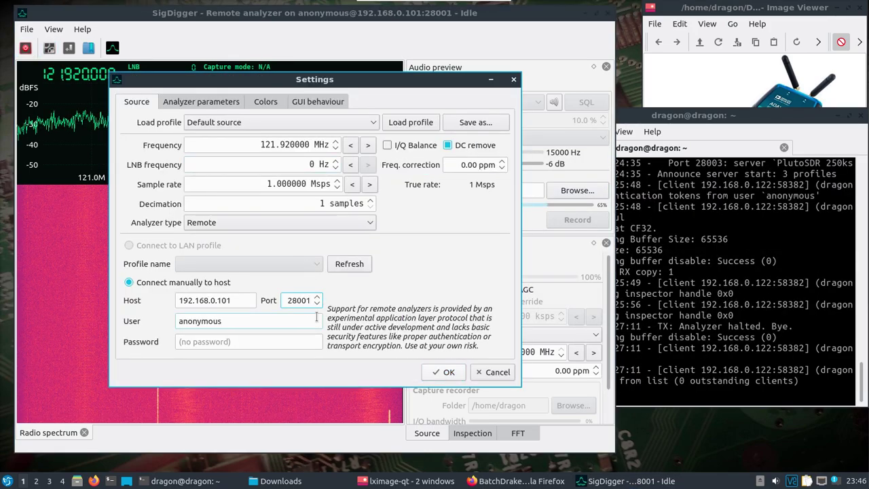
left_click(447, 372)
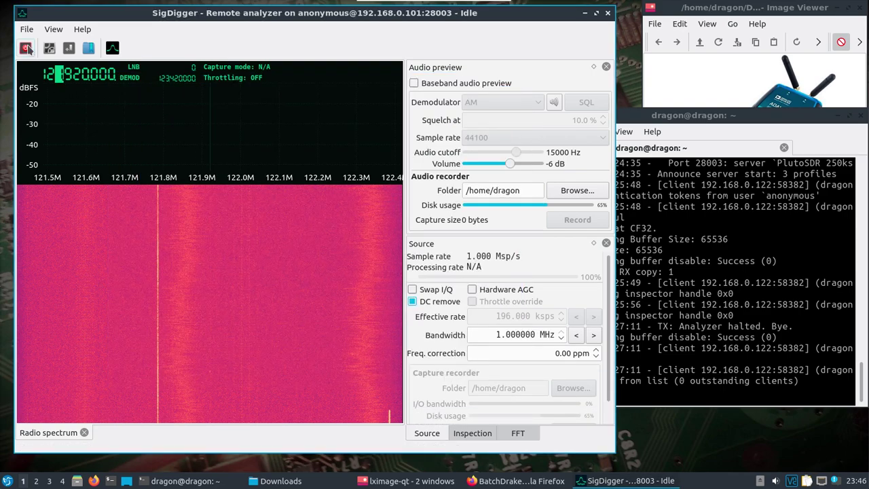
Resume capturing from the port 28003 server and start stepping the tuned frequency.
left_click(25, 49)
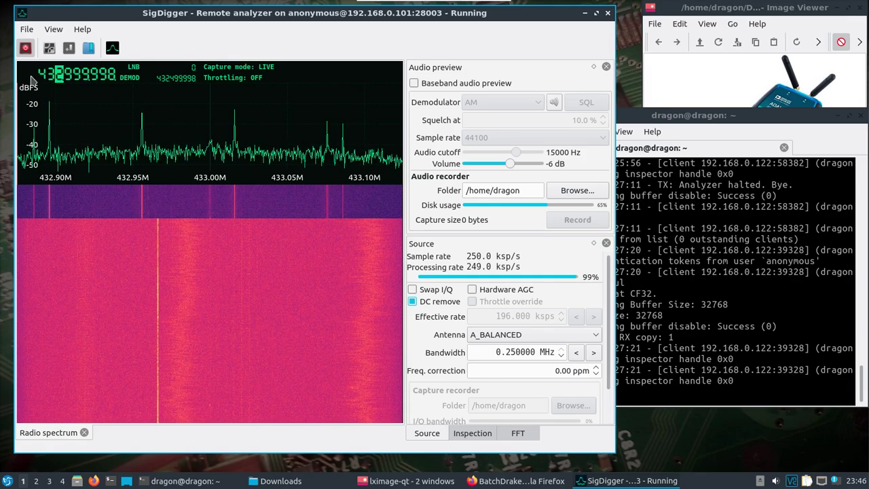
scroll(40, 76, "down", 1)
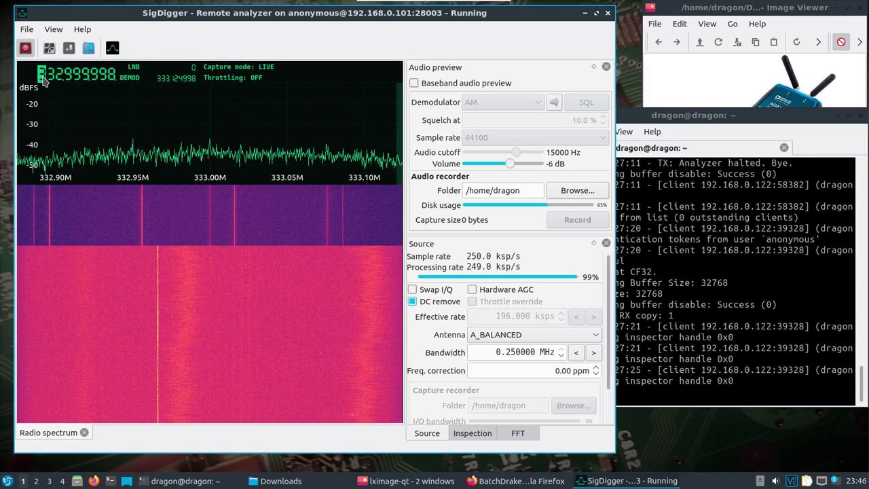
scroll(43, 76, "down", 3)
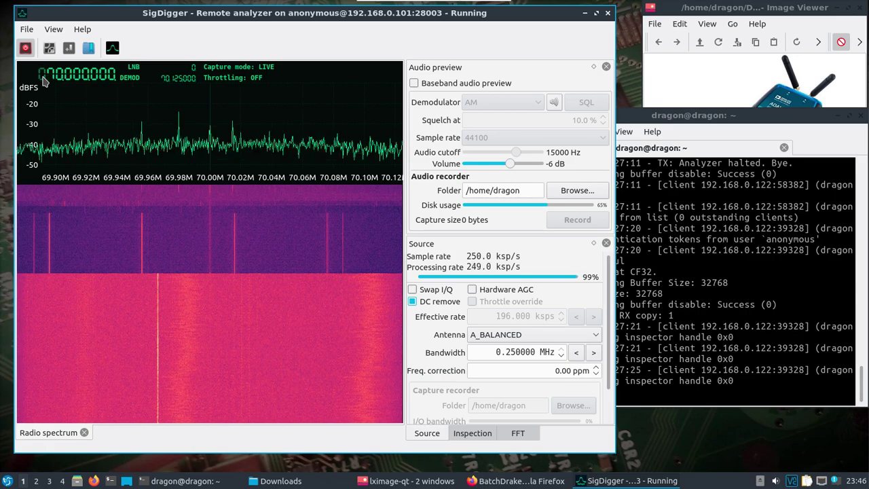
scroll(42, 80, "up", 2)
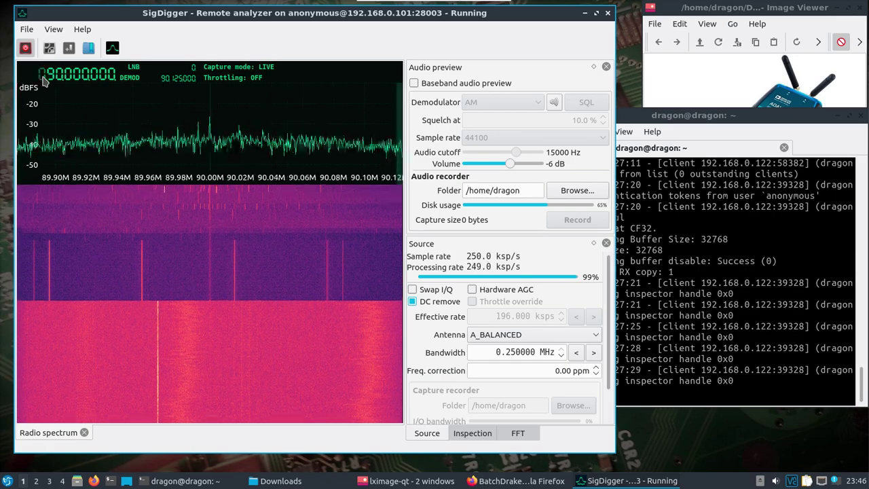
scroll(42, 80, "up", 3)
scroll(42, 79, "up", 1)
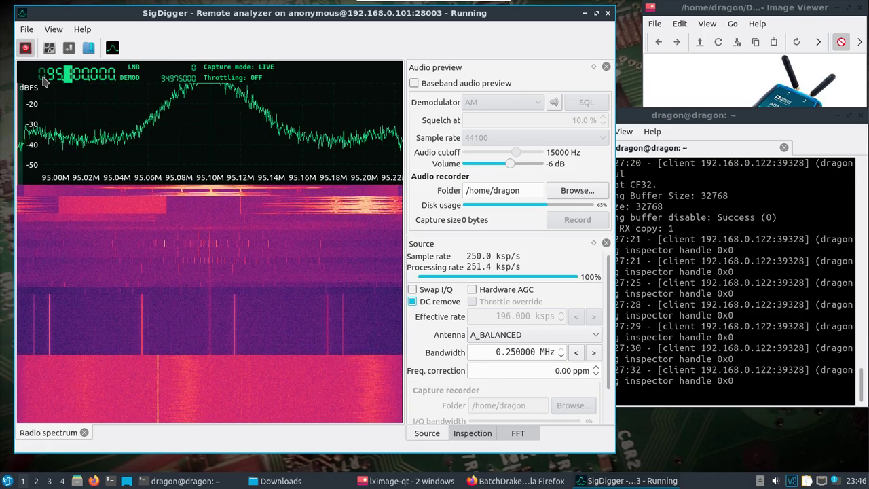
Audition the 95.1 MHz station with FM preview, widening and centring the filter, then switch preview off.
left_click(415, 83)
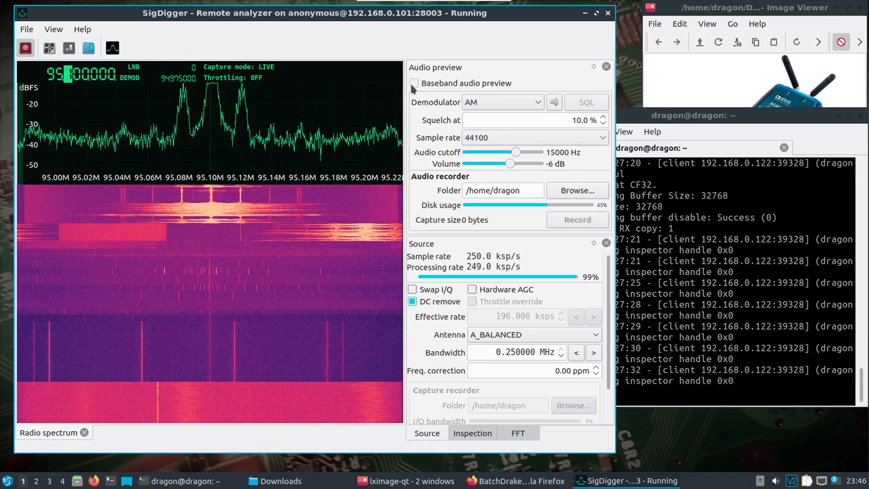
left_click(491, 102)
left_click(483, 132)
left_click(207, 124)
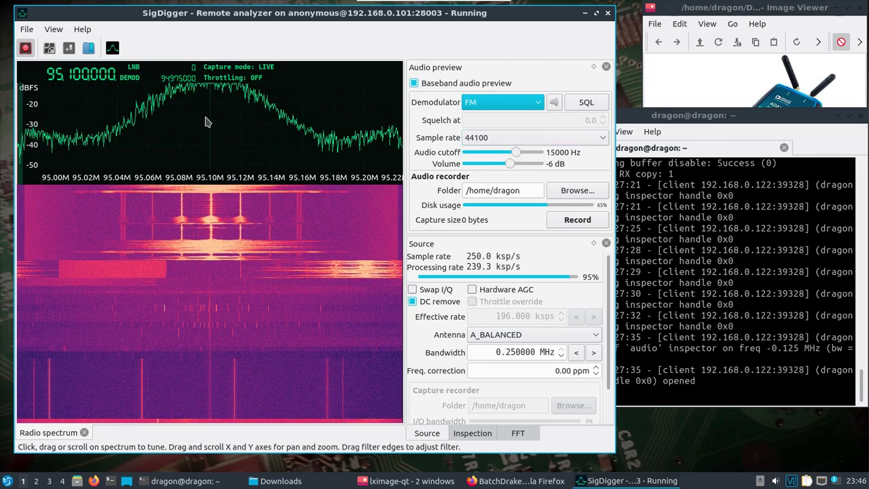
left_click(211, 118)
left_click_drag(260, 121, 307, 122)
left_click(211, 122)
left_click(211, 121)
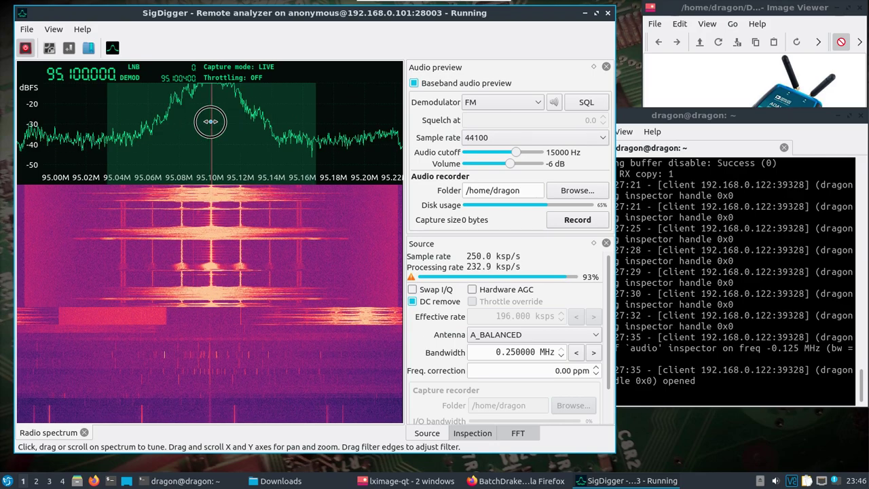
left_click(413, 87)
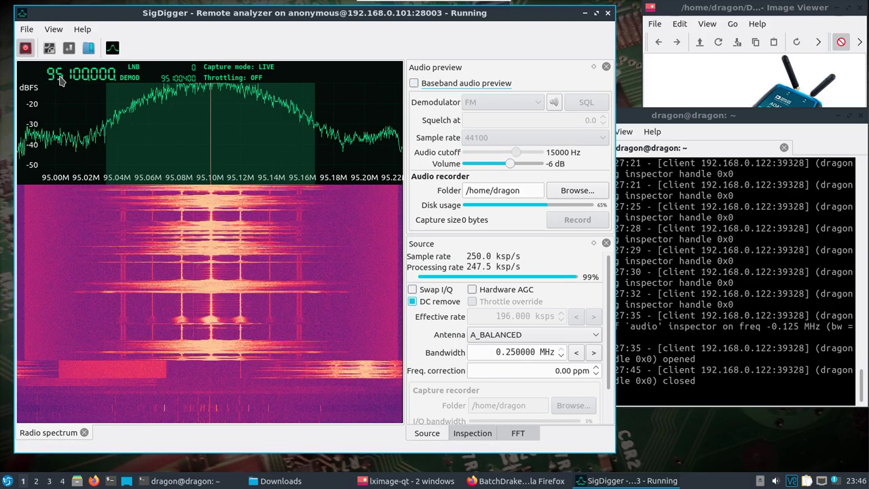
Retune the receiver to about 99.49 MHz, onto the strong FM peak.
scroll(60, 80, "up", 1)
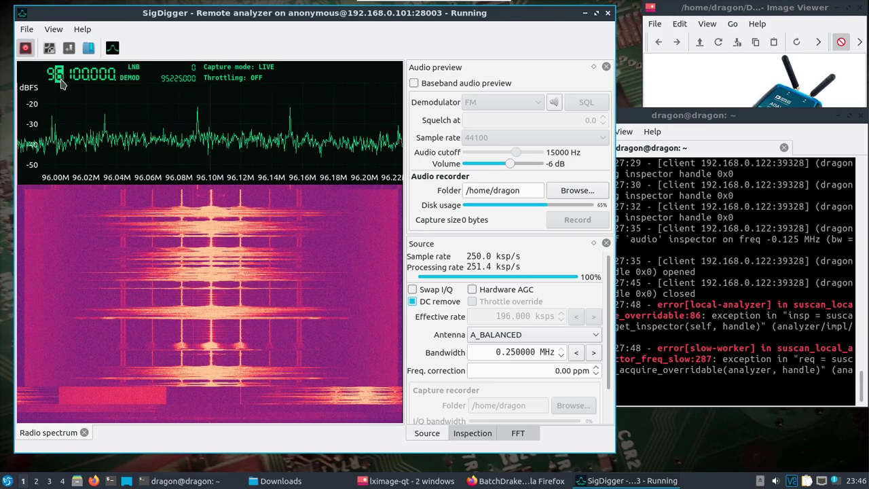
scroll(61, 81, "up", 3)
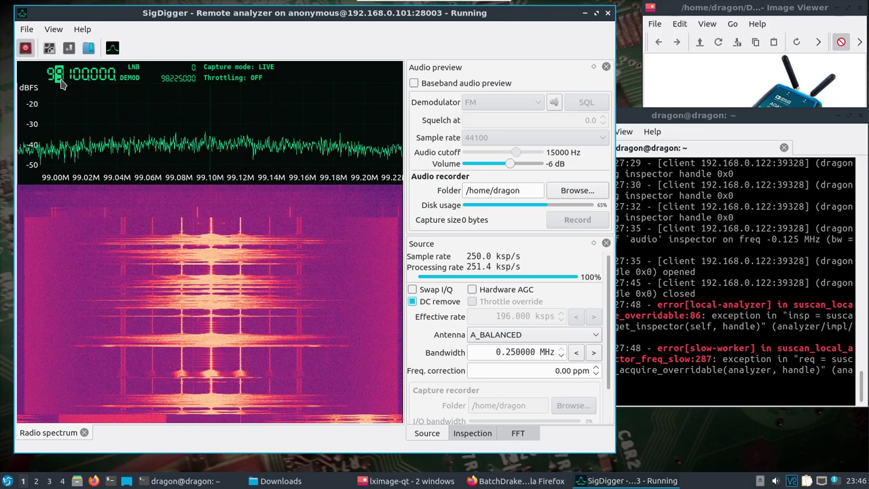
scroll(60, 81, "up", 3)
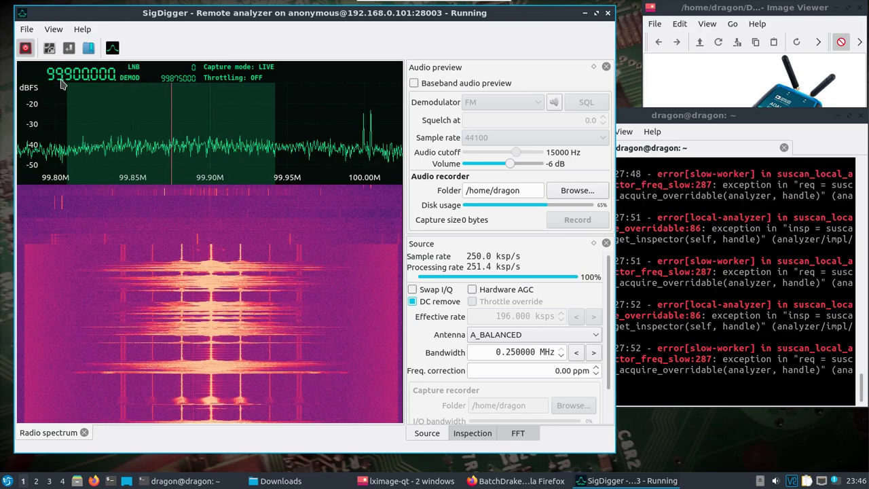
scroll(61, 81, "down", 3)
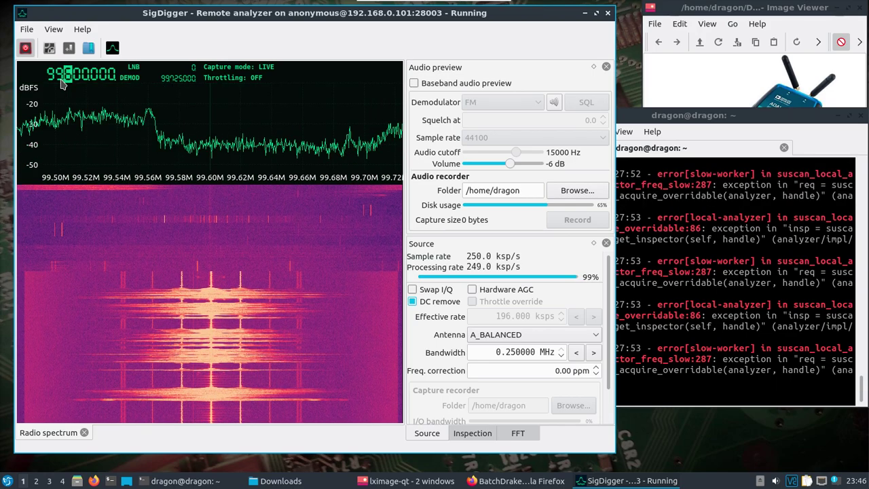
scroll(60, 81, "down", 2)
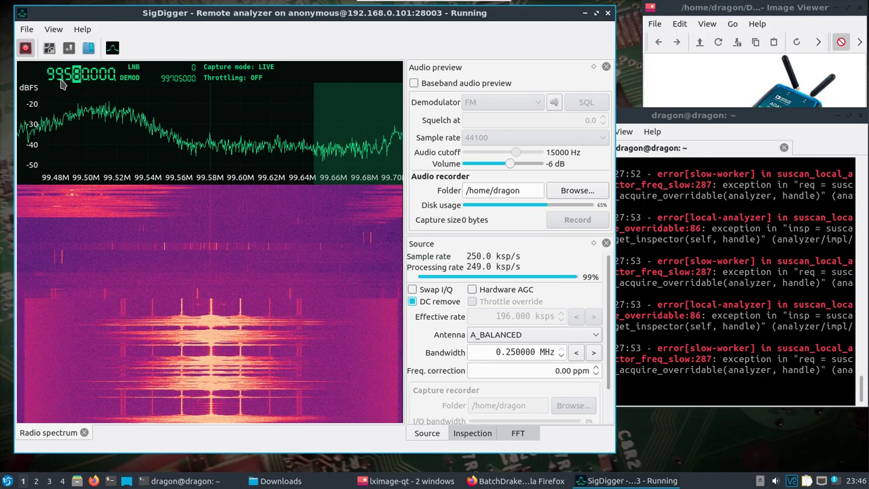
scroll(60, 81, "down", 6)
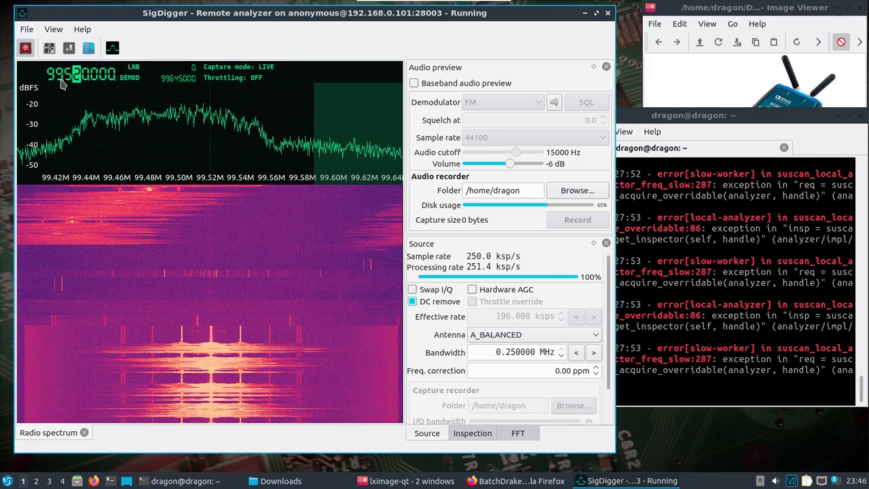
scroll(61, 81, "down", 4)
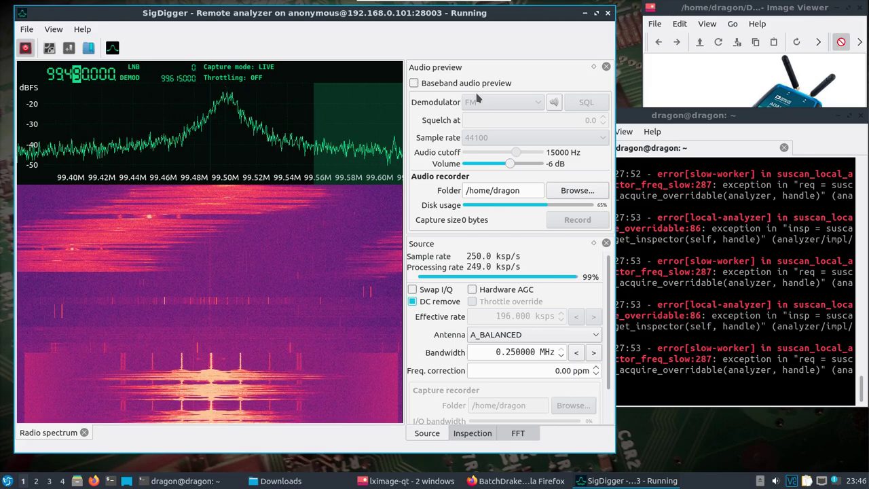
Enable FM audio preview, centre the filter on the 99.50 MHz peak, and lower volume to -39 dB.
left_click(414, 83)
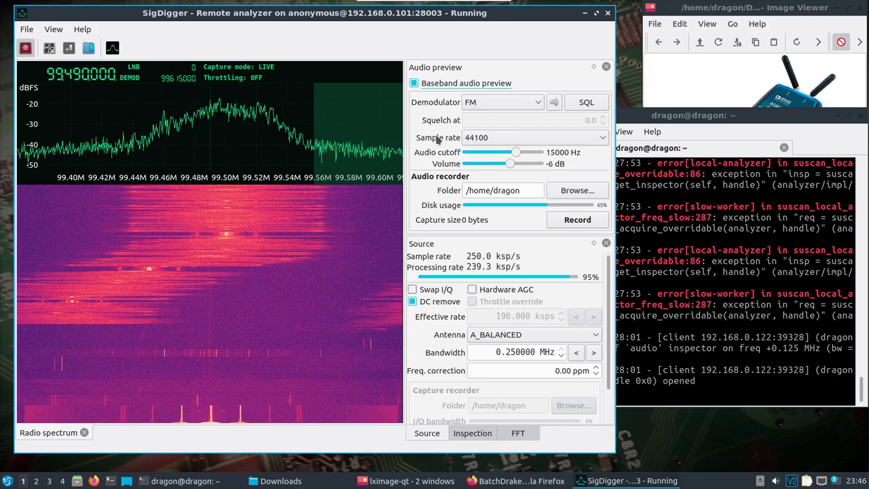
left_click(218, 121)
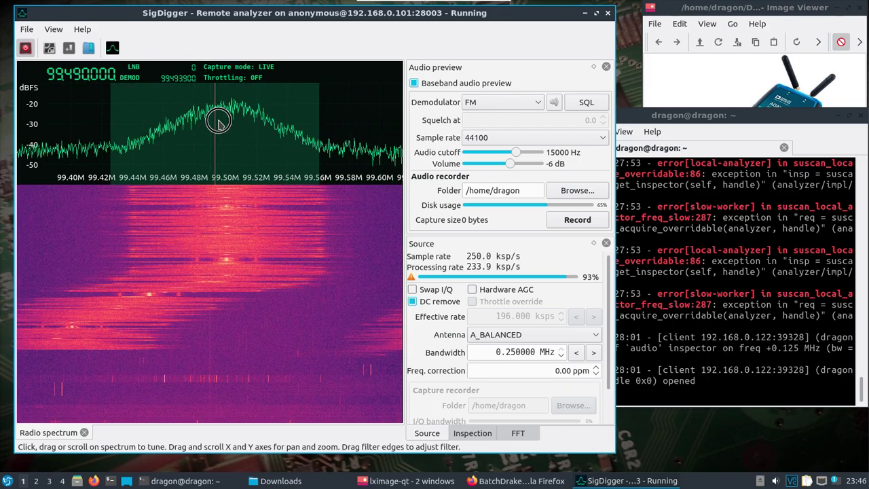
left_click(224, 122)
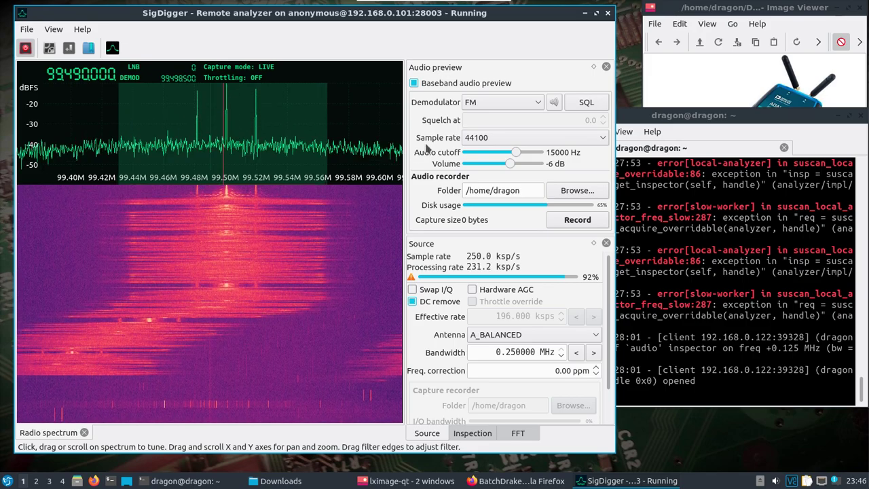
mouse_move(510, 163)
left_mouse_down()
mouse_move(537, 165)
mouse_move(497, 168)
left_mouse_up()
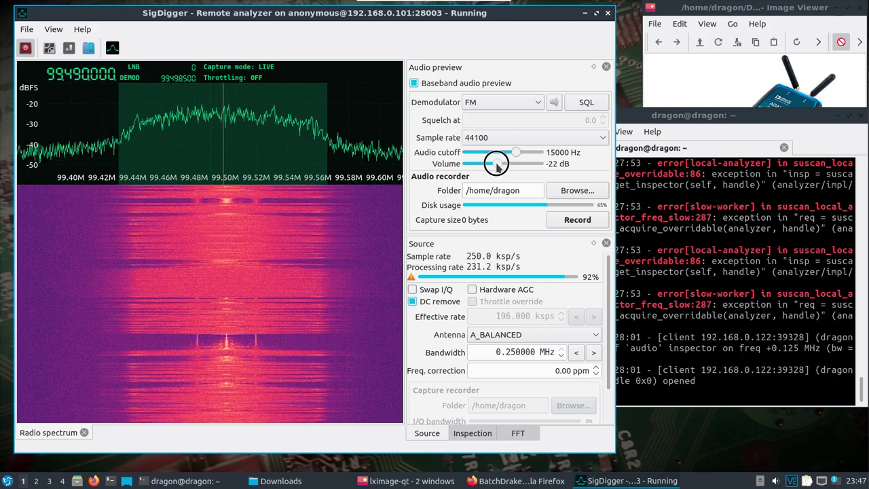
left_click_drag(497, 168, 502, 166)
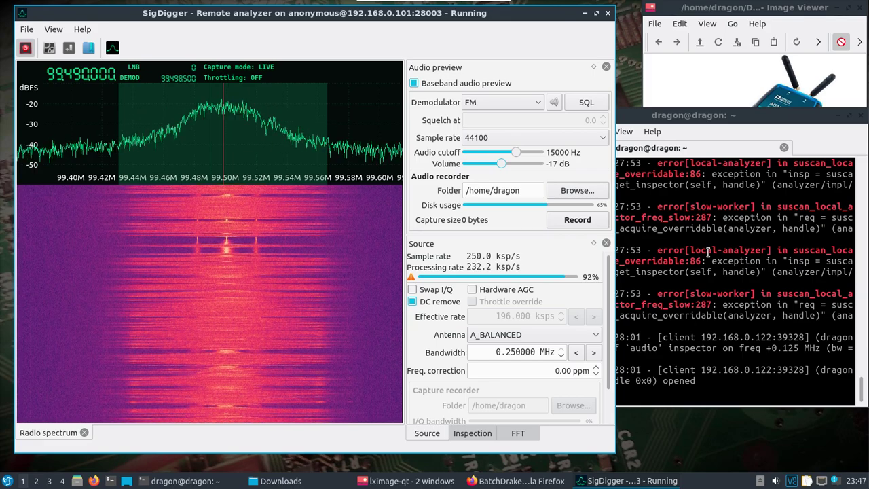
left_click_drag(501, 164, 485, 165)
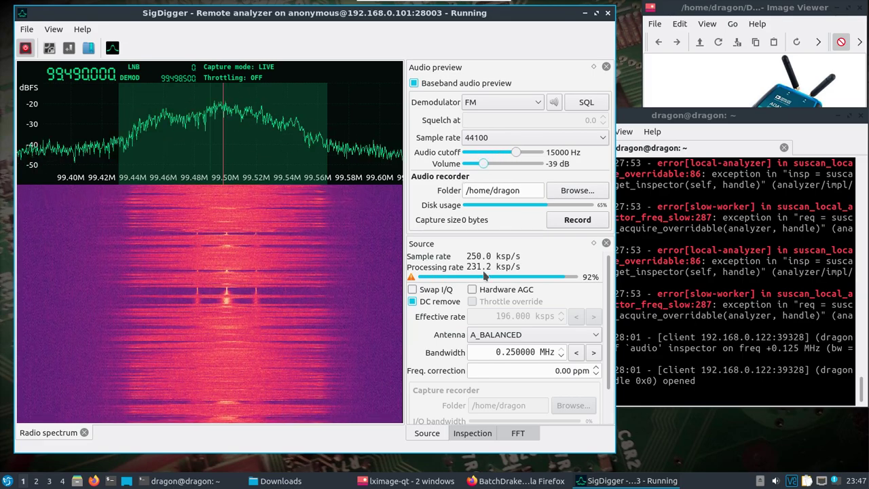
Open the Volume Control mixer from the tray to confirm SigDigger plays at 100%, then minimize it.
left_click(775, 480)
left_click(784, 403)
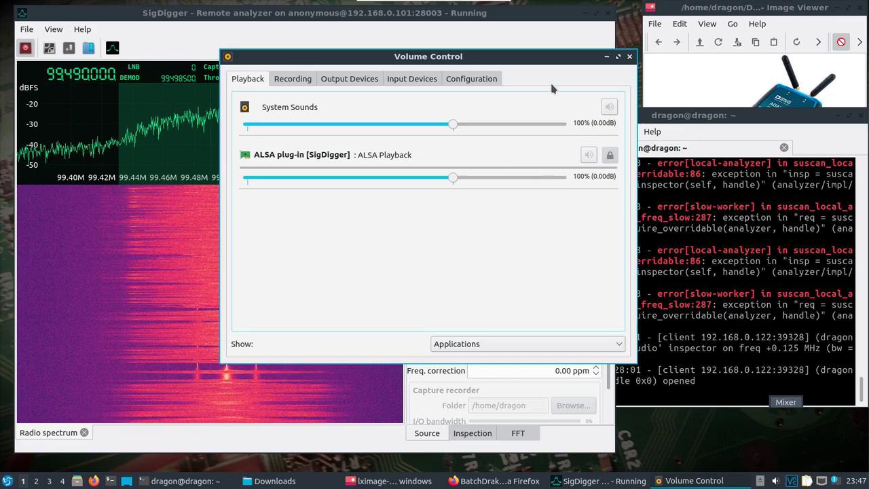
left_click(605, 57)
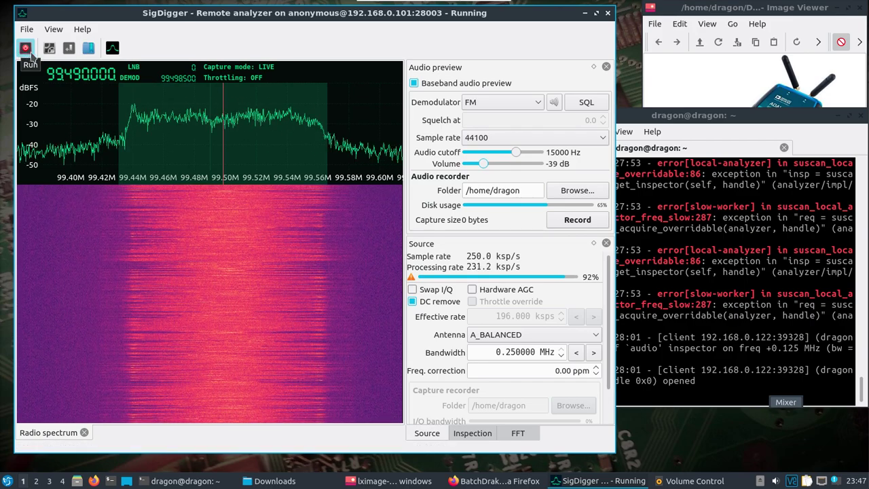
Save the remote source settings as a profile named 'pluto' and stop the capture.
left_click(49, 49)
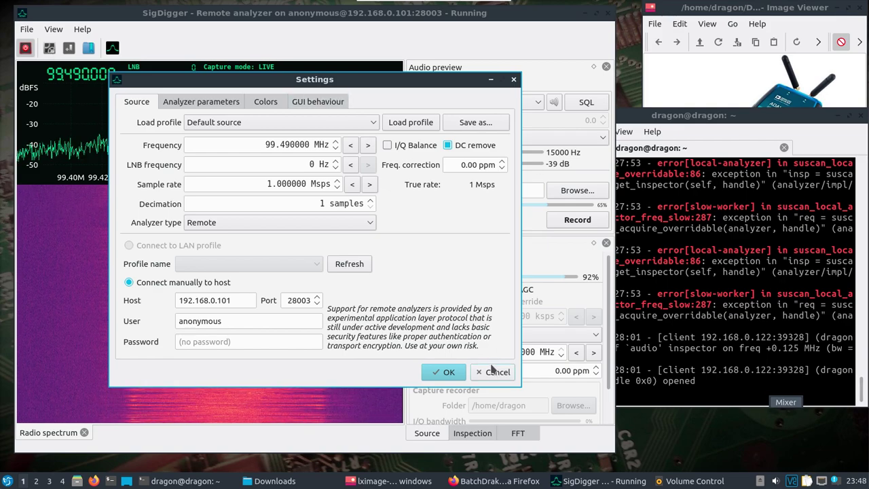
left_click(474, 123)
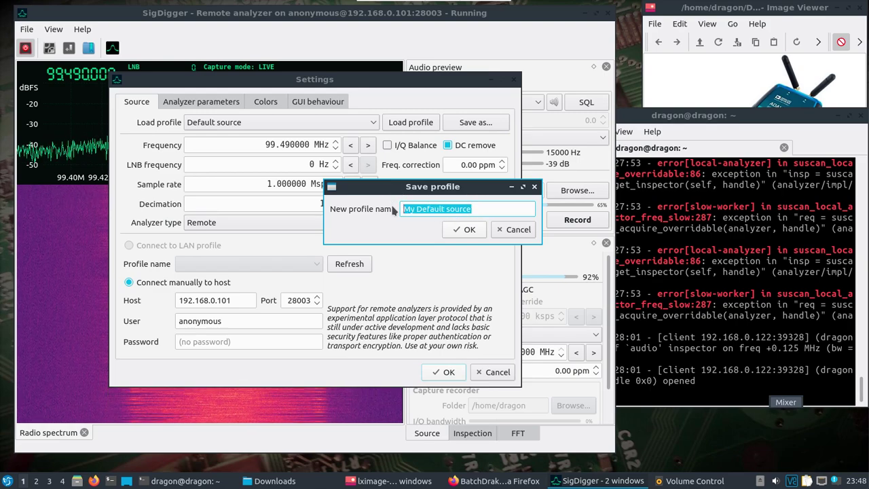
type("plutosdr")
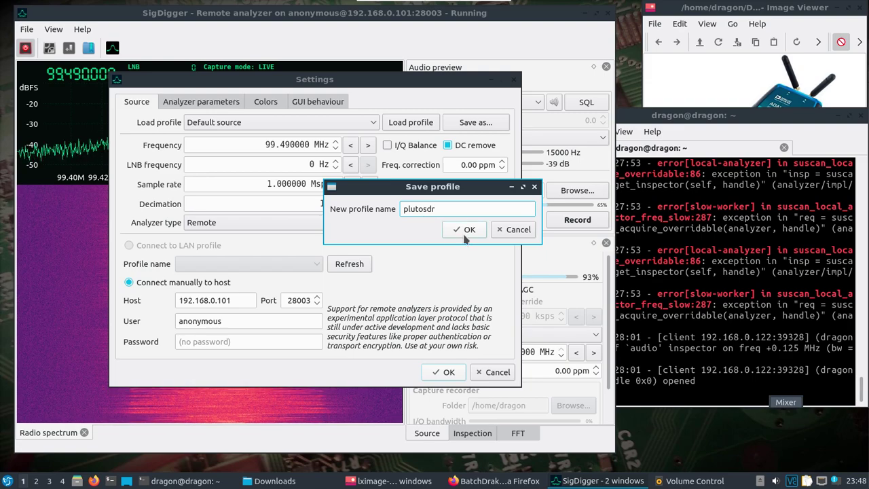
left_click(466, 234)
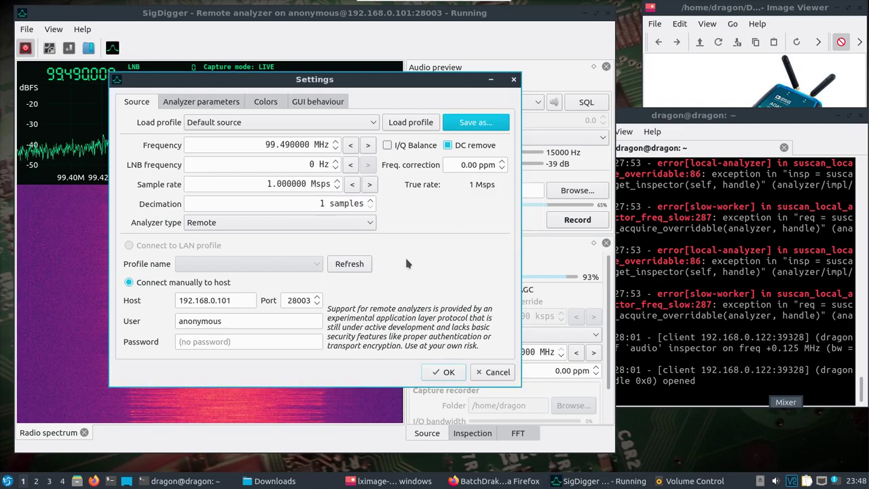
left_click(447, 373)
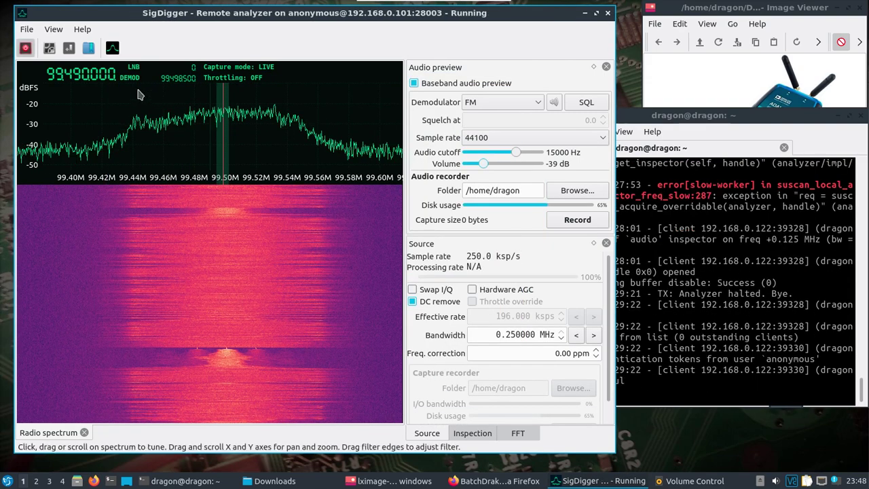
left_click(25, 49)
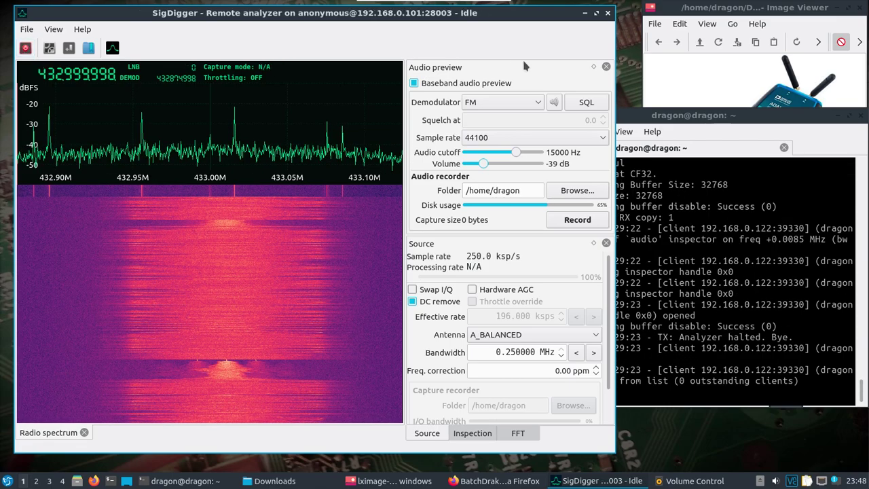
Close SigDigger, open a narrower terminal on the left, and run 'suscli radio'.
left_click(608, 13)
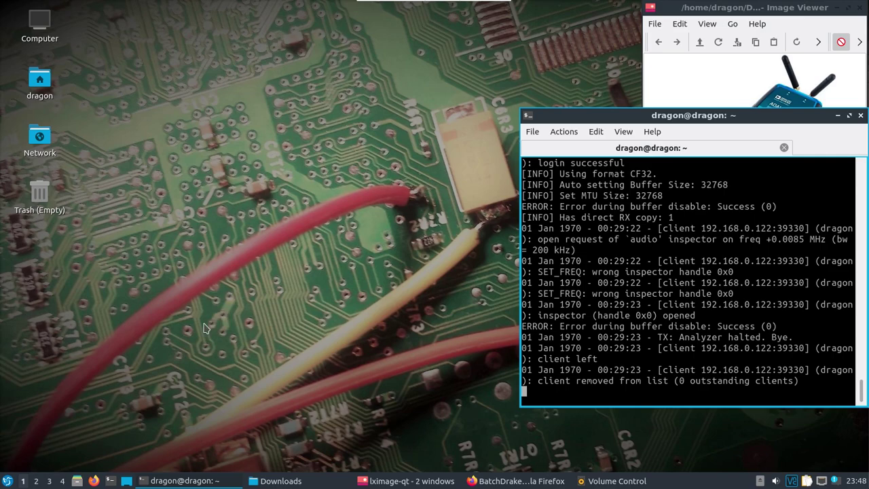
left_click(113, 480)
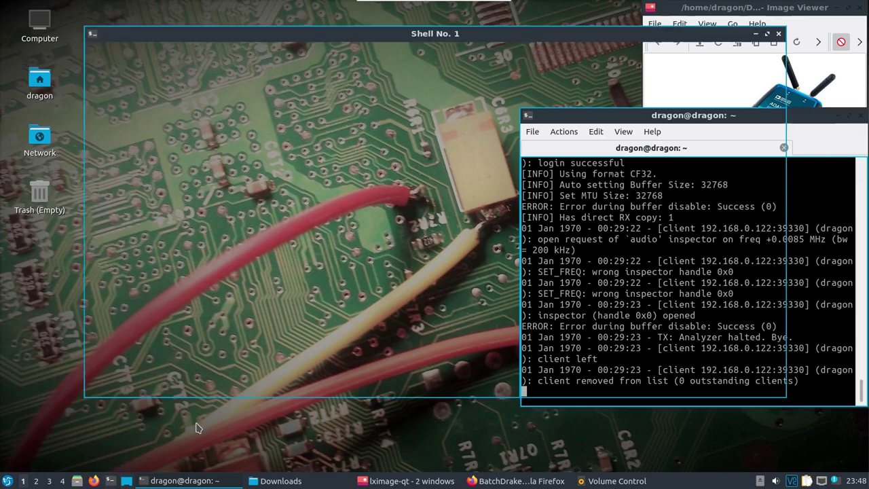
left_click_drag(782, 81, 514, 88)
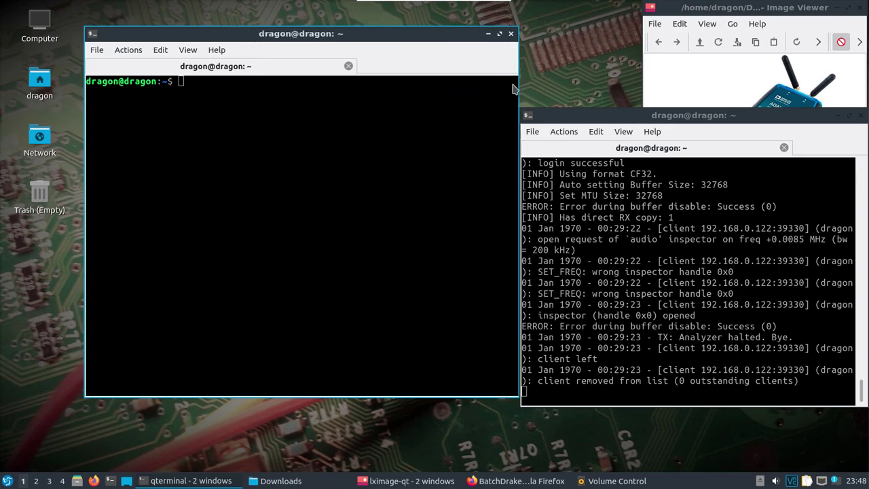
left_click_drag(363, 33, 344, 39)
left_click(346, 41)
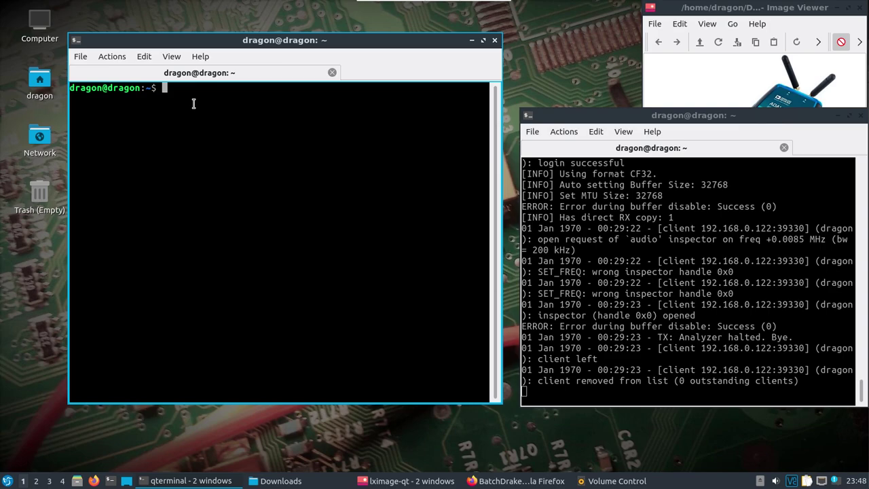
type("suscli radio")
key("Return")
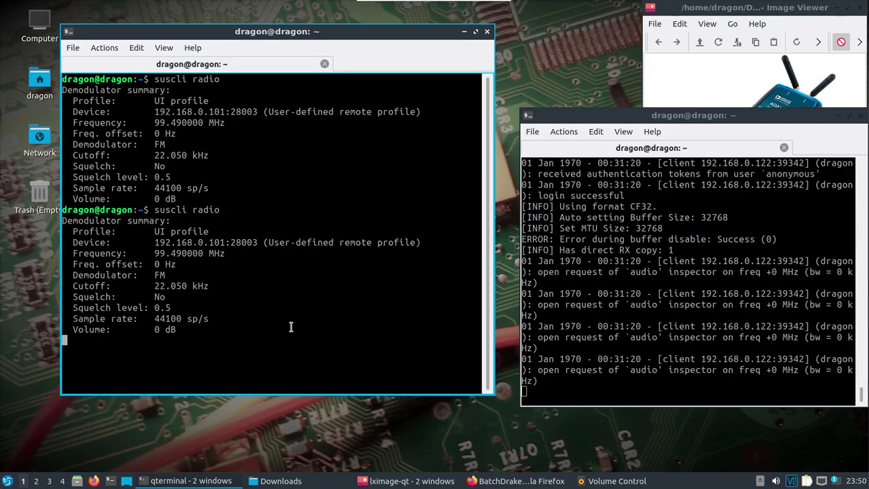
Lower the ALSA plug-in [suscli] playback volume in Volume Control and roll the mixer aside.
left_click(614, 481)
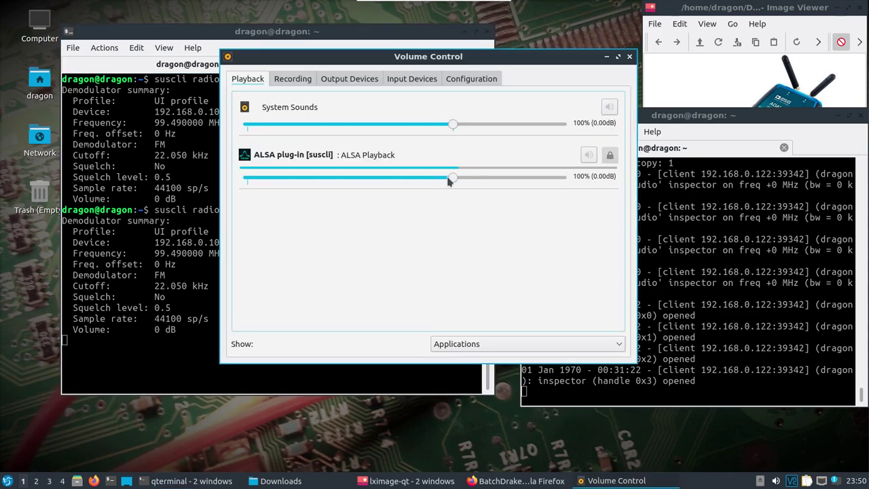
left_click_drag(448, 178, 363, 176)
left_click(377, 56)
left_click_drag(377, 57, 618, 179)
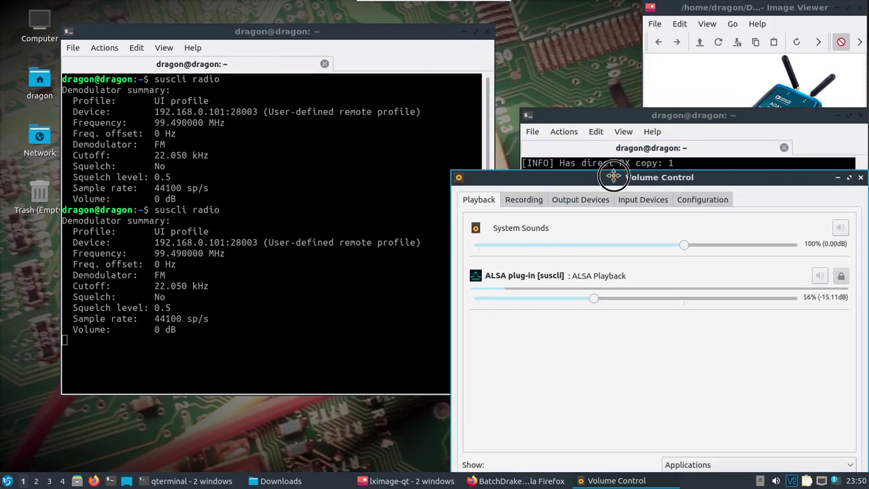
scroll(823, 179, "up", 1)
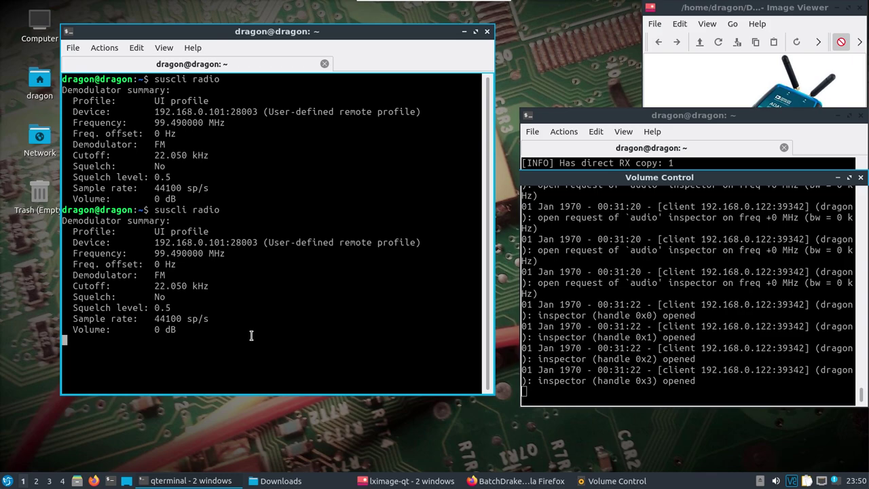
Fine-tune suscli radio with the arrow keys using a 1 kHz step, ending at 99.449 MHz.
key("Left")
key("Down")
key("Up")
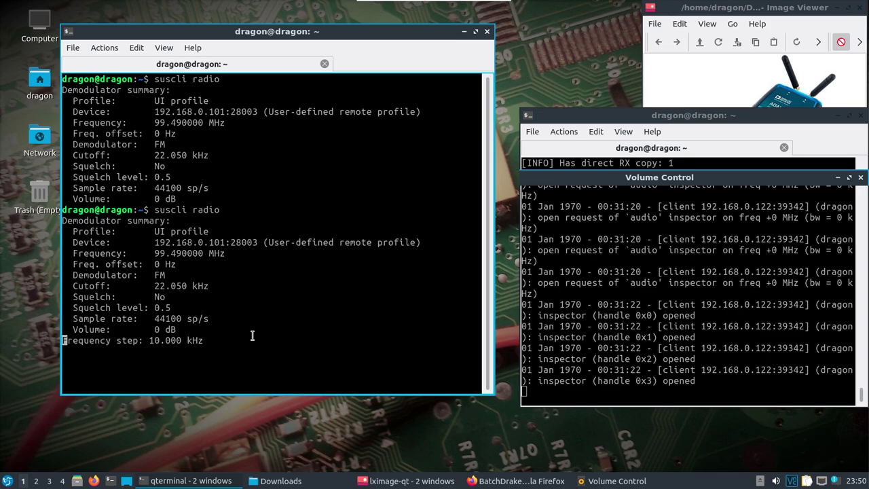
key("Down")
key("Right")
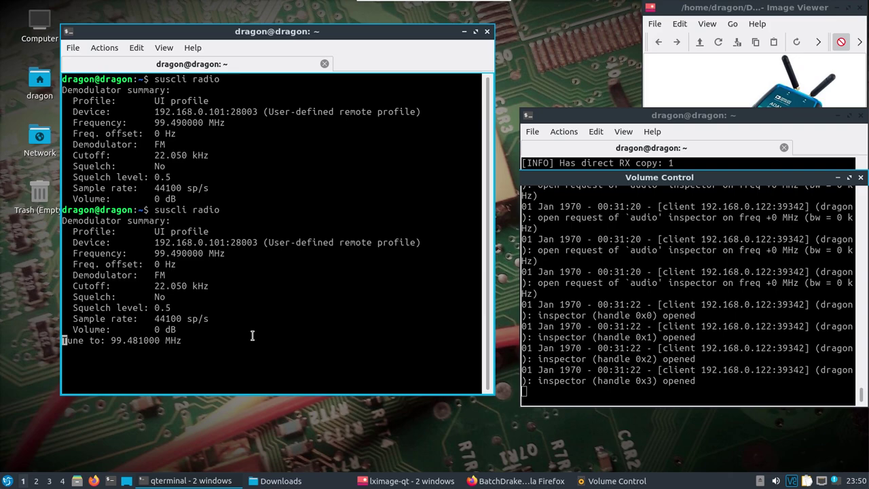
key("Left")
key("Left")
key("Left")
key("Left")
key("Left")
key("Left")
key("Left")
key("Left")
key("Left")
key("Left")
key("Left")
key("Left")
key("Left")
key("Left")
key("Left")
key("Left")
key("Left")
key("Left")
key("Left")
key("Left")
key("Left")
key("Left")
key("Left")
key("Left")
key("Left")
key("Left")
key("Left")
key("Left")
key("Left")
key("Left")
key("Left")
key("Left")
key("Left")
key("Left")
key("Left")
key("Left")
key("Left")
key("Left")
key("Left")
key("Left")
key("Left")
key("Left")
key("Left")
key("Left")
key("Left")
key("Left")
key("Right")
key("Right")
key("Right")
key("Right")
key("Right")
key("Right")
key("Right")
key("Right")
key("Right")
key("Right")
key("Right")
key("Right")
key("Right")
key("Right")
key("Right")
key("Right")
key("Right")
key("Right")
key("Right")
key("Right")
key("Right")
key("Right")
key("Right")
key("Right")
key("Right")
key("Right")
key("Right")
key("Right")
key("Right")
Turn the suscli playback volume down to about 7% and put the mixer away.
left_click(615, 480)
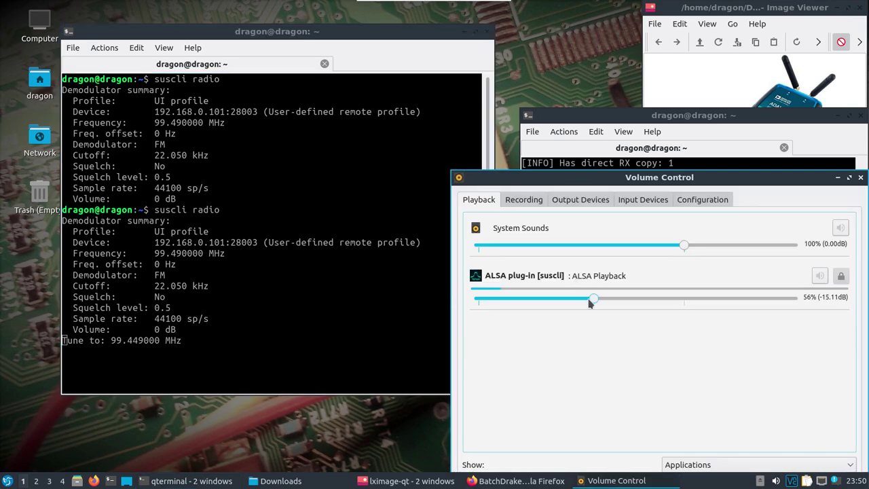
left_click_drag(594, 298, 575, 305)
left_click(838, 178)
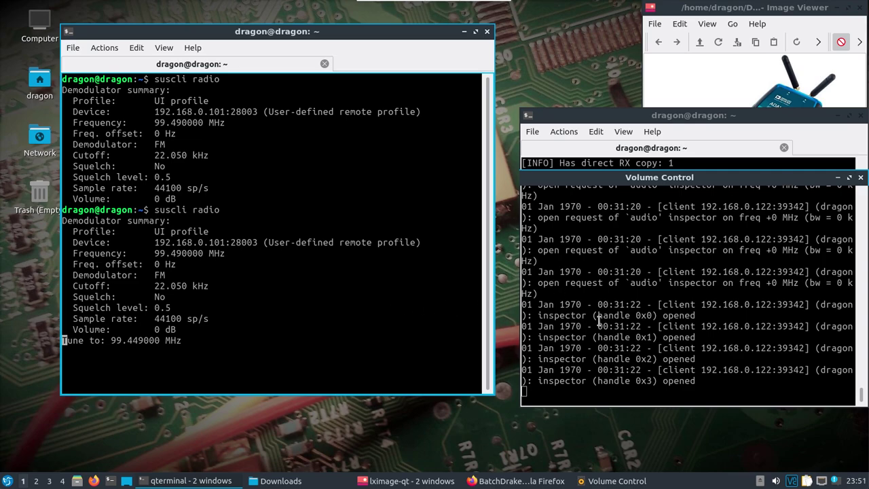
left_click(649, 481)
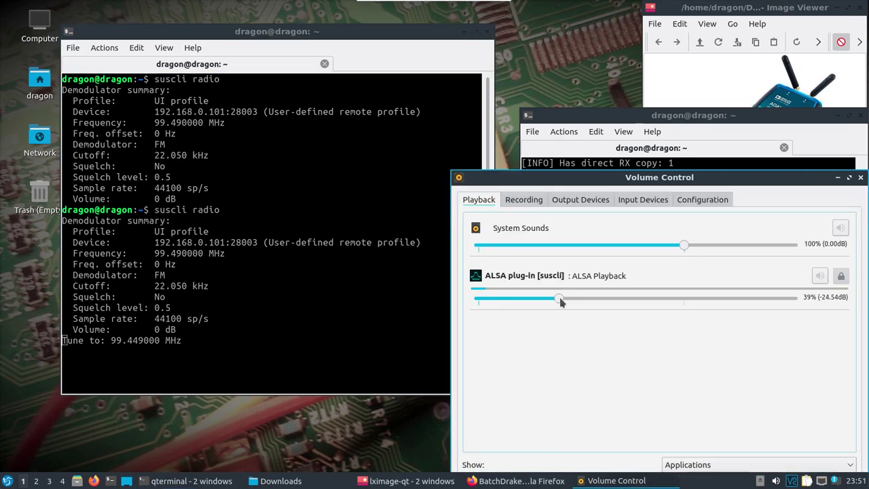
left_click_drag(558, 298, 495, 299)
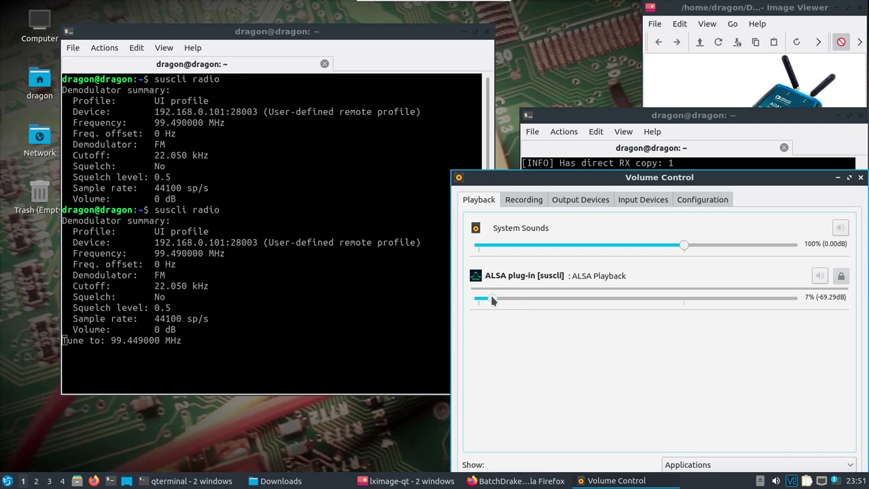
left_click(838, 178)
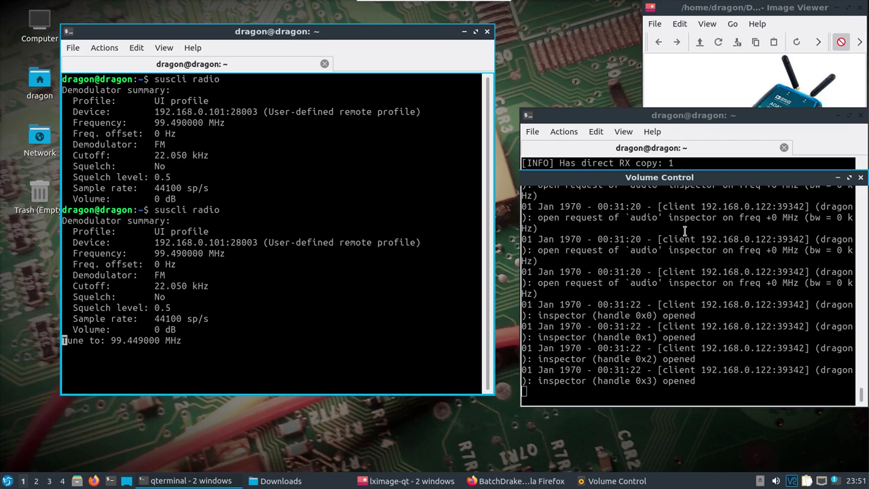
left_click_drag(672, 115, 660, 119)
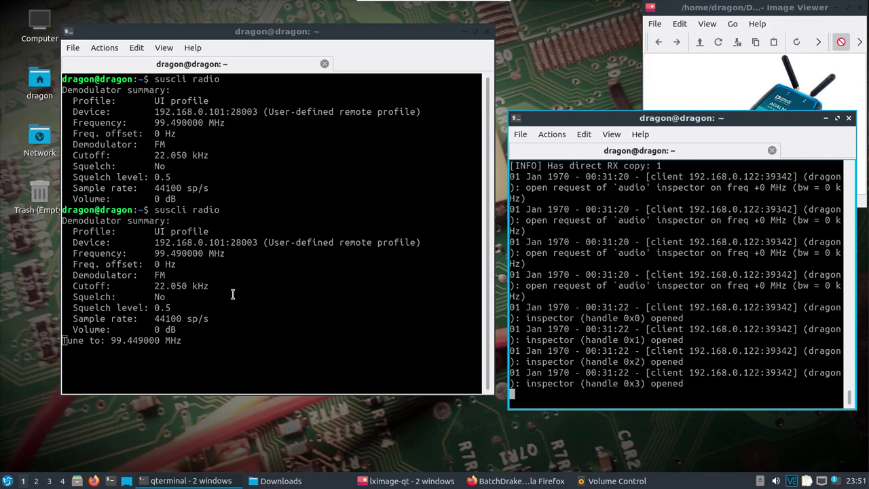
Stop both suscli processes and restart 'suscli devserv' on the PlutoSDR.
key("ctrl+c")
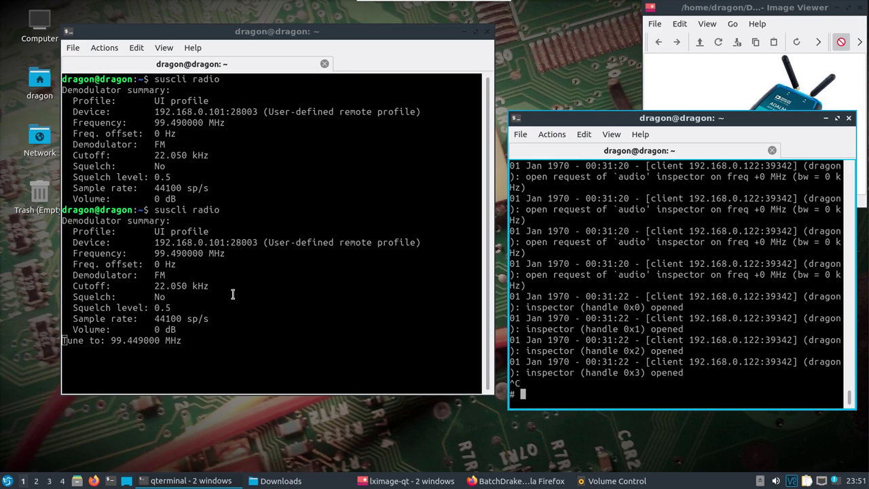
left_click(220, 309)
key("ctrl+c")
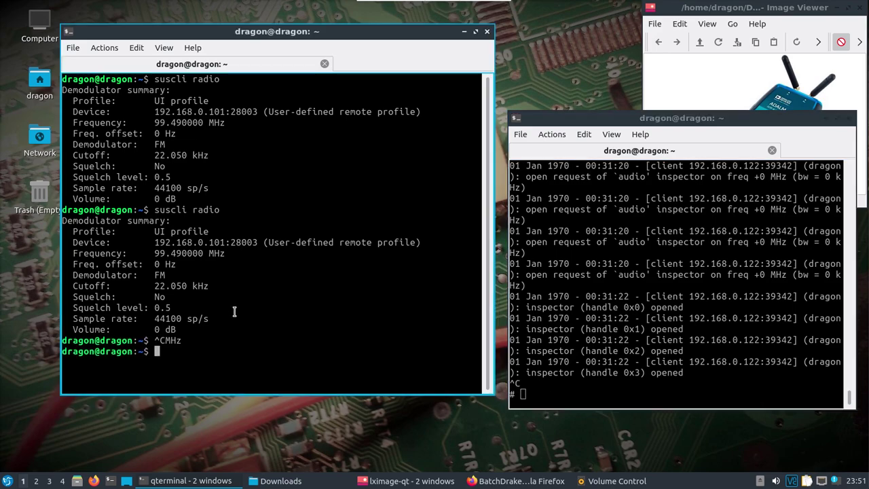
left_click(605, 383)
key("Up")
key("Return")
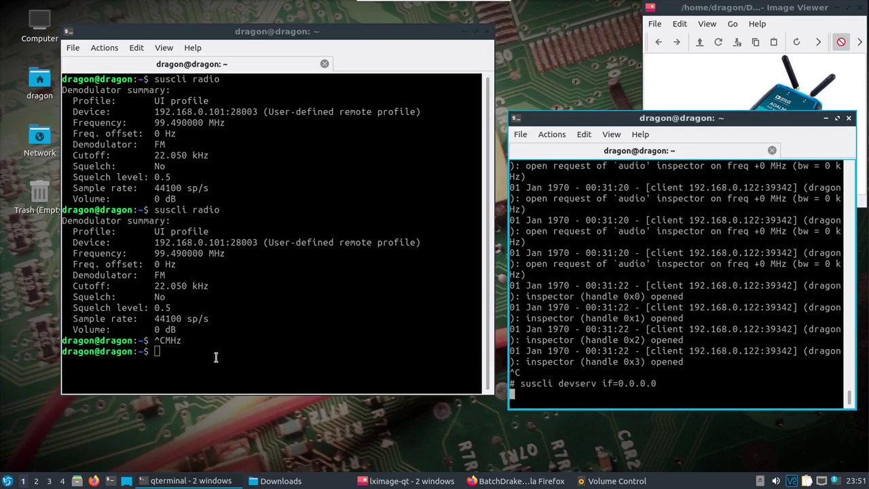
Run 'suscli radio frequency=99590000' in the local terminal.
left_click(216, 355)
type("suscli ")
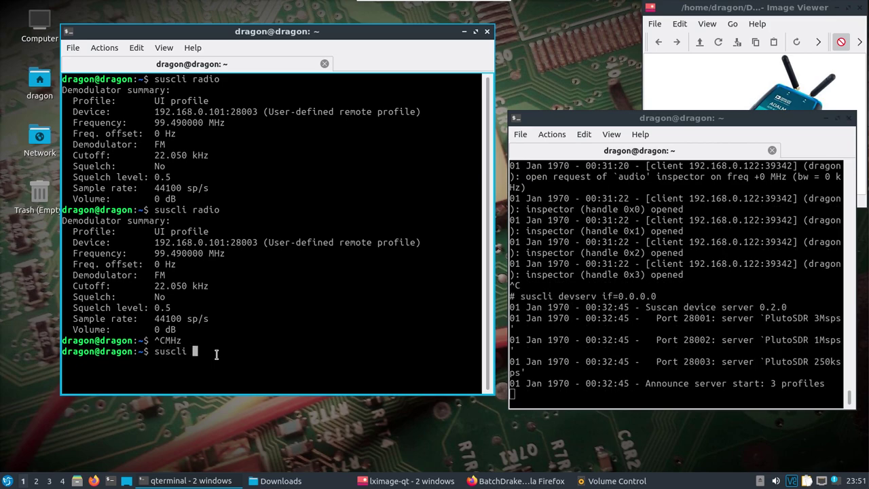
type("radio profile")
key("BackSpace")
type("=")
key("BackSpace")
key("BackSpace")
key("BackSpace")
key("BackSpace")
key("BackSpace")
key("BackSpace")
key("BackSpace")
key("BackSpace")
type("frequency=994")
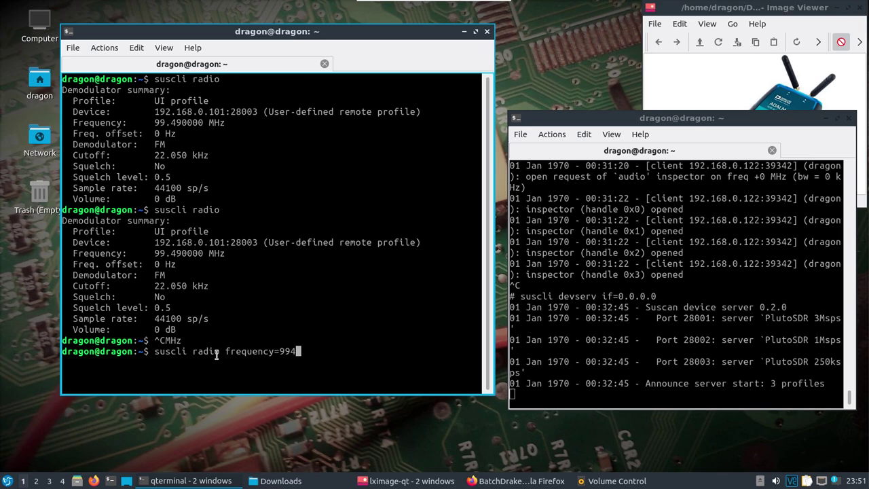
type("90000")
key("Left")
key("Left")
key("Left")
key("Left")
key("Left")
key("BackSpace")
type("5")
key("Return")
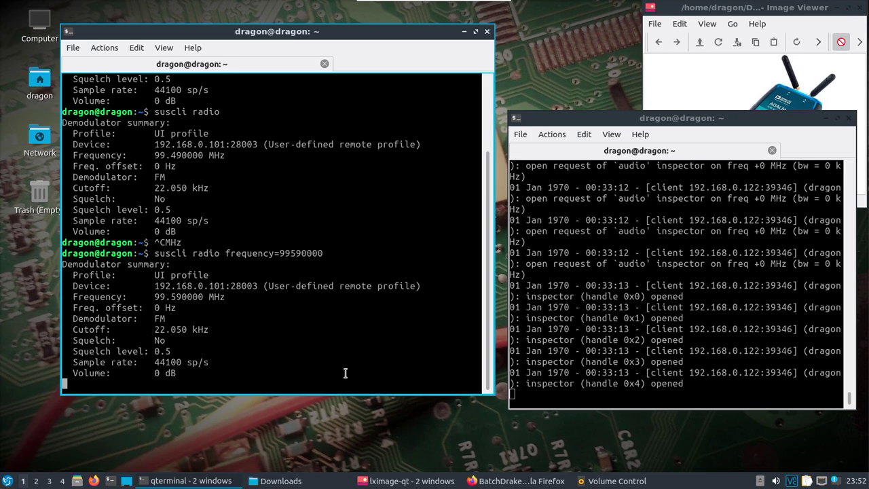
Stop that run and relaunch plain 'suscli radio' at the default 99.49 MHz.
left_click(263, 370)
key("ctrl+c")
key("Up")
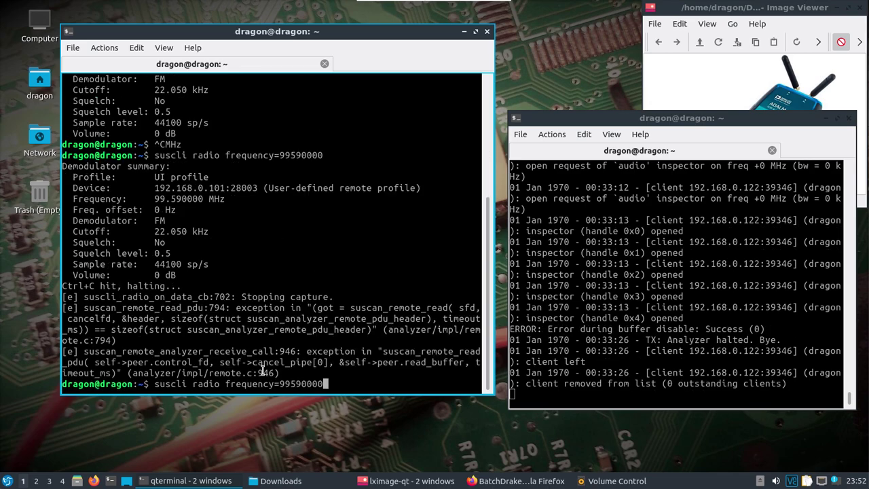
key("BackSpace")
key("BackSpace")
key("BackSpace")
key("BackSpace")
key("BackSpace")
key("BackSpace")
key("BackSpace")
key("BackSpace")
key("BackSpace")
key("BackSpace")
key("BackSpace")
key("BackSpace")
key("BackSpace")
key("BackSpace")
key("BackSpace")
key("BackSpace")
key("BackSpace")
key("BackSpace")
key("BackSpace")
key("Return")
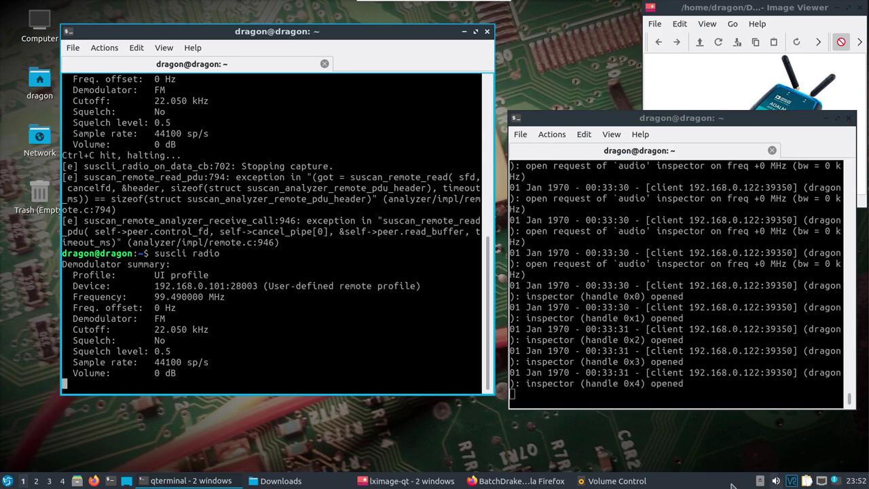
Set the ALSA plug-in [suscli] playback volume to 10% and hide the mixer again.
left_click(597, 480)
left_click_drag(489, 298, 535, 298)
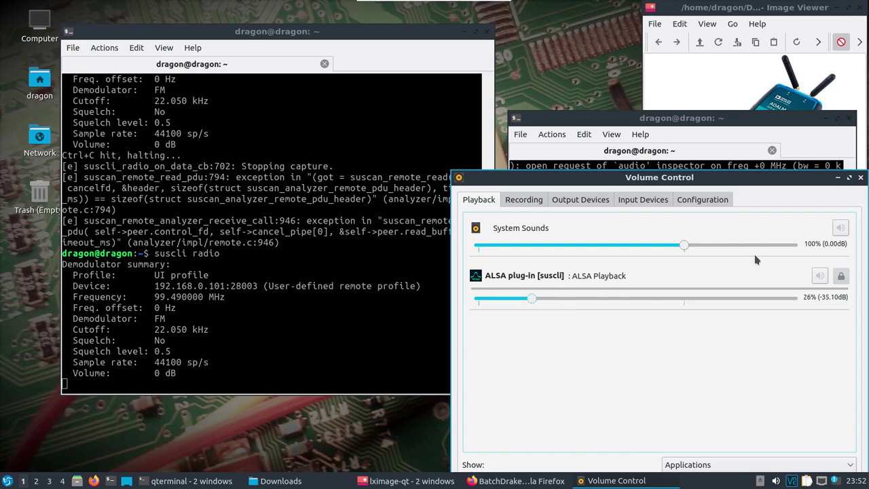
left_click(837, 177)
left_click(762, 189)
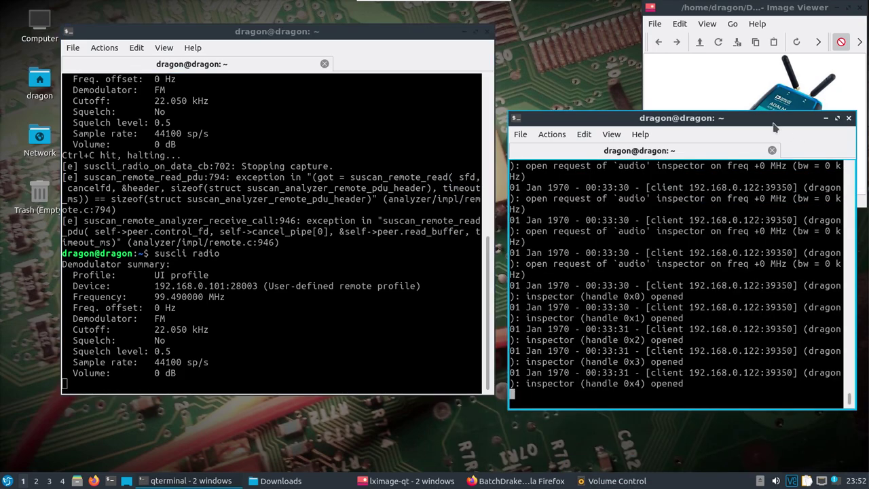
left_click(619, 480)
left_click_drag(531, 299, 499, 299)
left_click(838, 177)
Stop the Pluto's suscli server and print /etc/init.d/S60openvpn with cat.
key("ctrl+c")
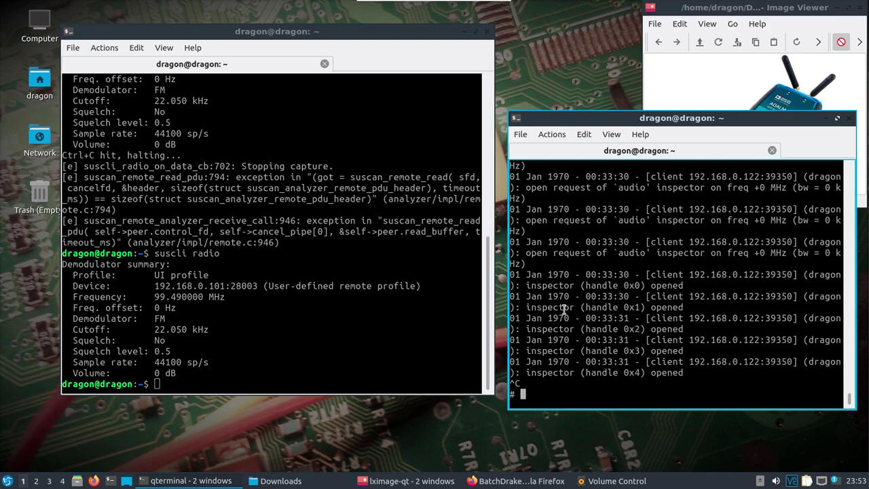
key("BackSpace")
key("BackSpace")
type("cat /etc/opkg.conf")
key("BackSpace")
key("BackSpace")
key("BackSpace")
key("BackSpace")
key("BackSpace")
key("BackSpace")
key("BackSpace")
key("BackSpace")
key("BackSpace")
key("BackSpace")
key("BackSpace")
key("BackSpace")
key("BackSpace")
key("BackSpace")
key("BackSpace")
type("/etc/s")
key("BackSpace")
type("init")
key("Tab")
key("Tab")
key("Tab")
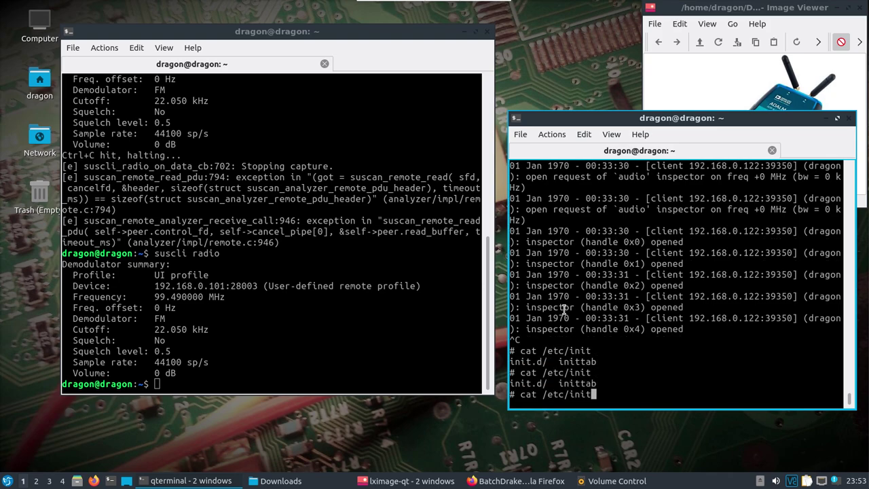
type(".")
key("Tab")
key("Tab")
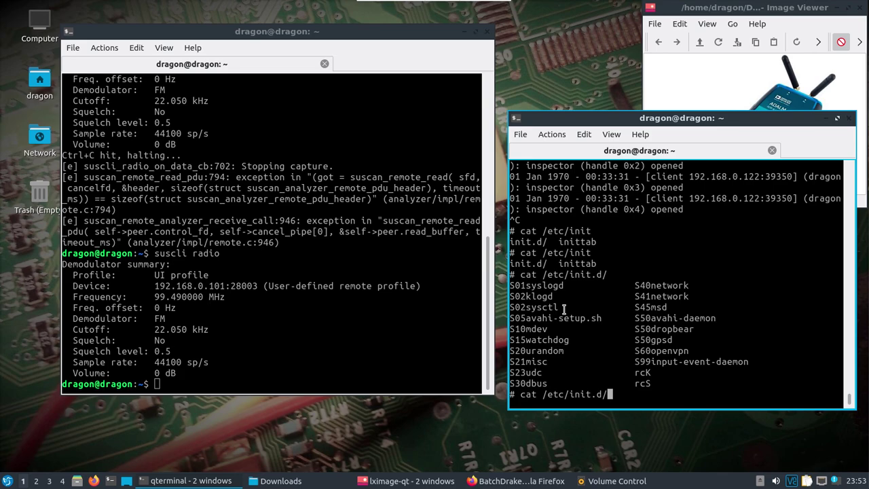
type("S6")
key("Tab")
key("Return")
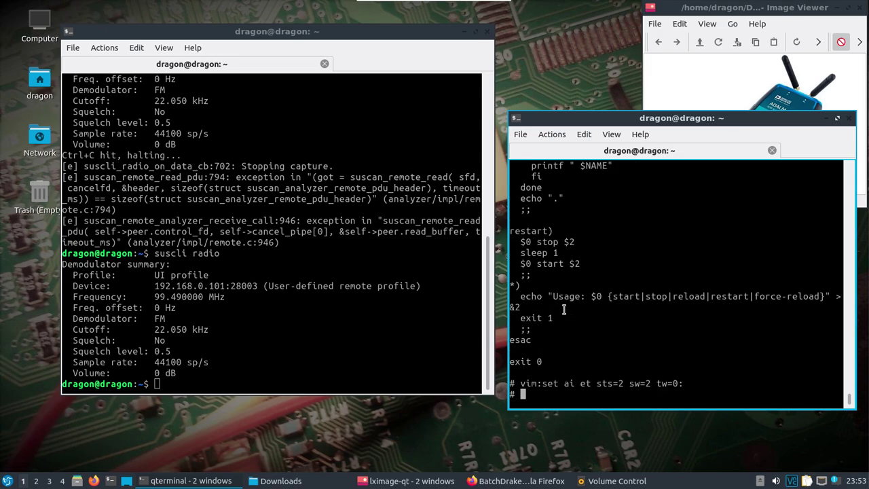
Enlarge the terminal, read through the script, and highlight its /mnt/jffs2 config directory.
scroll(564, 310, "up", 4)
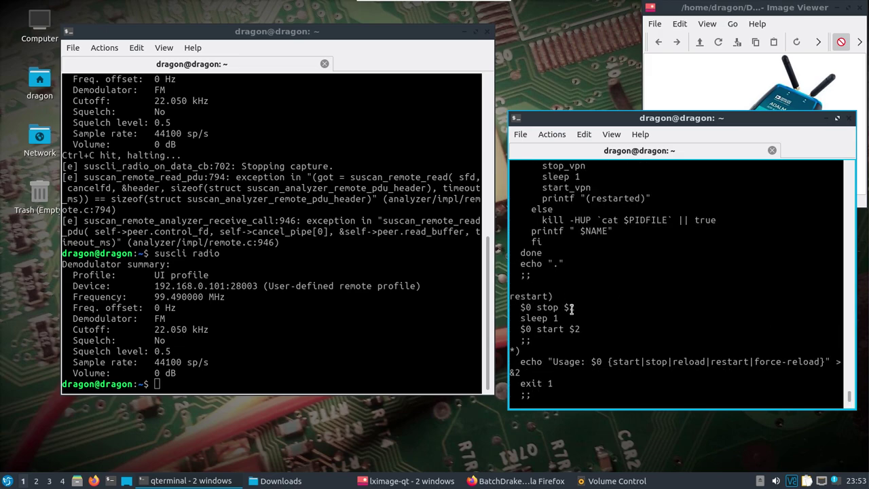
left_click_drag(509, 114, 333, 95)
scroll(488, 235, "up", 13)
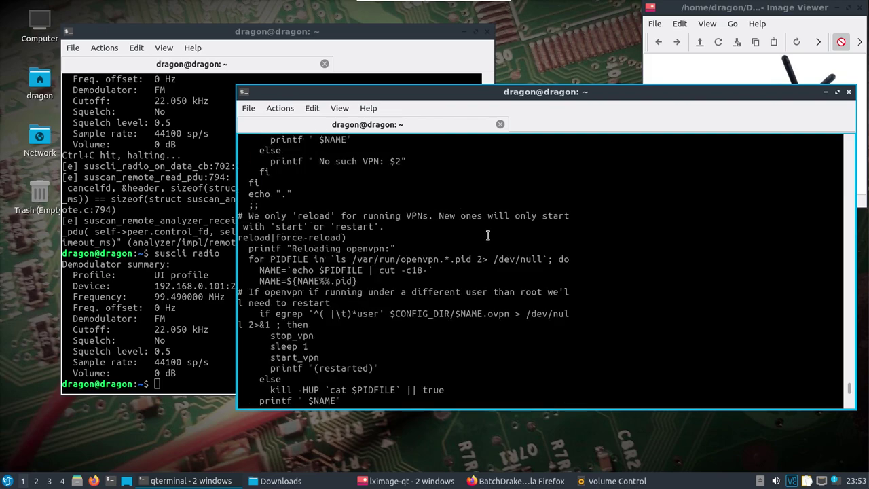
scroll(488, 236, "up", 16)
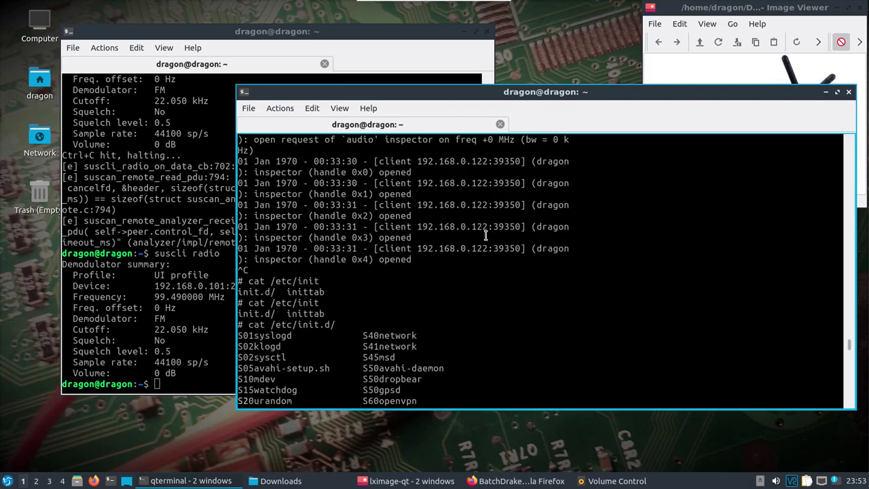
scroll(485, 236, "down", 8)
scroll(486, 236, "down", 5)
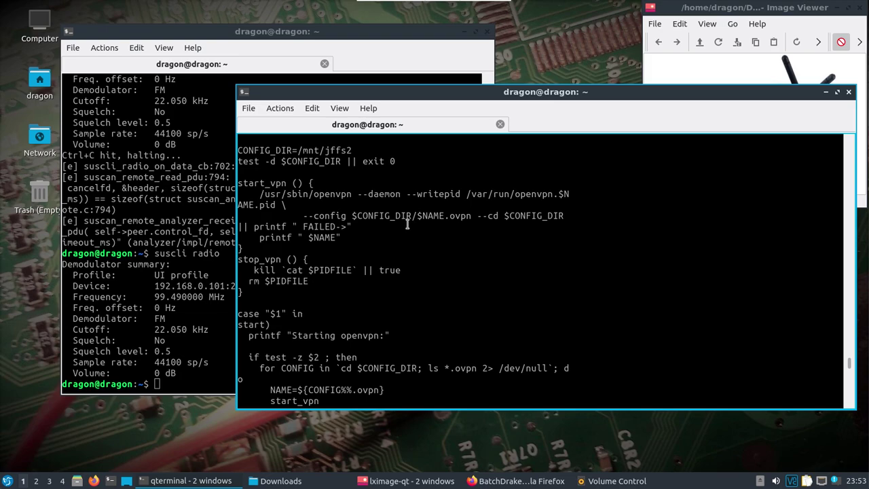
left_click_drag(351, 151, 300, 151)
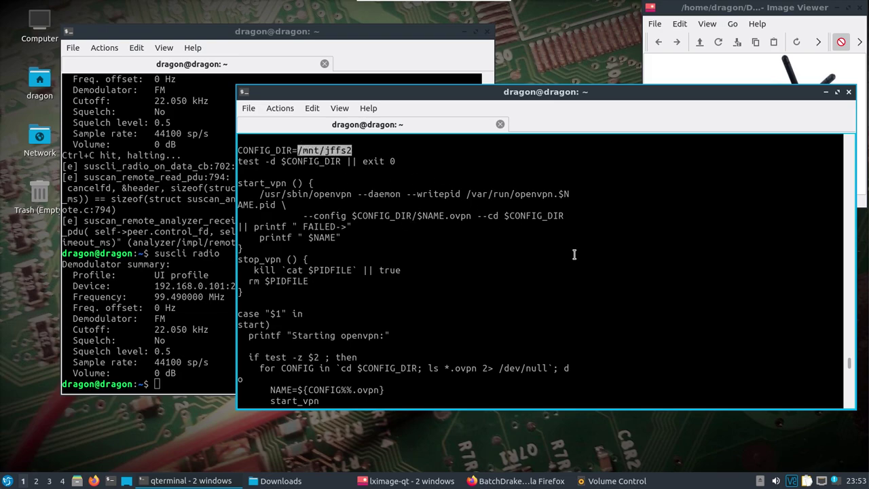
scroll(574, 254, "down", 10)
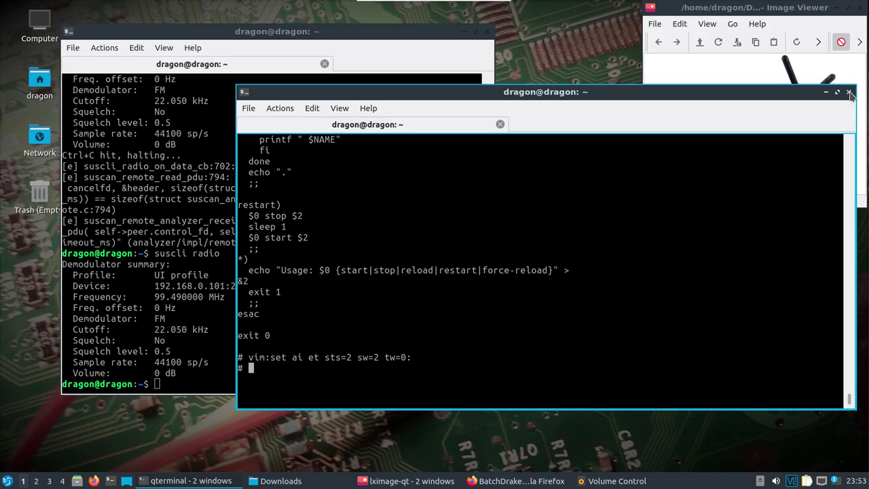
Close the PlutoSDR SSH terminal window and confirm the exit prompt.
left_click(849, 95)
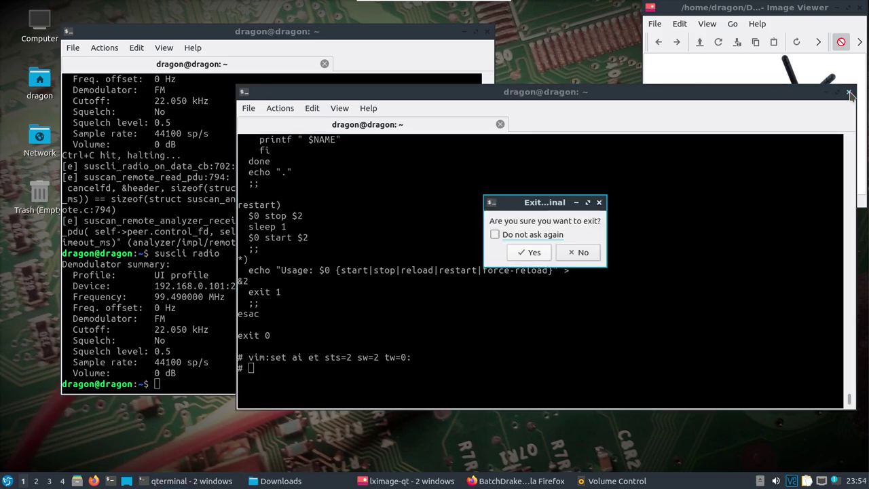
left_click(534, 255)
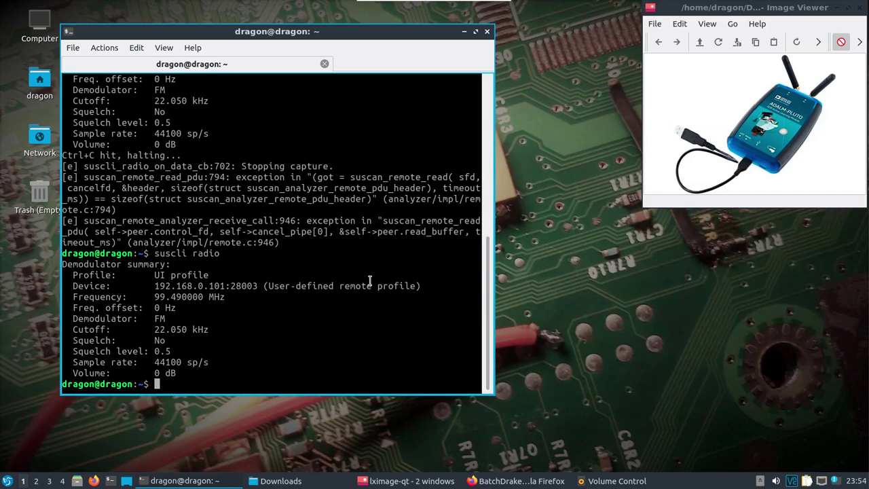